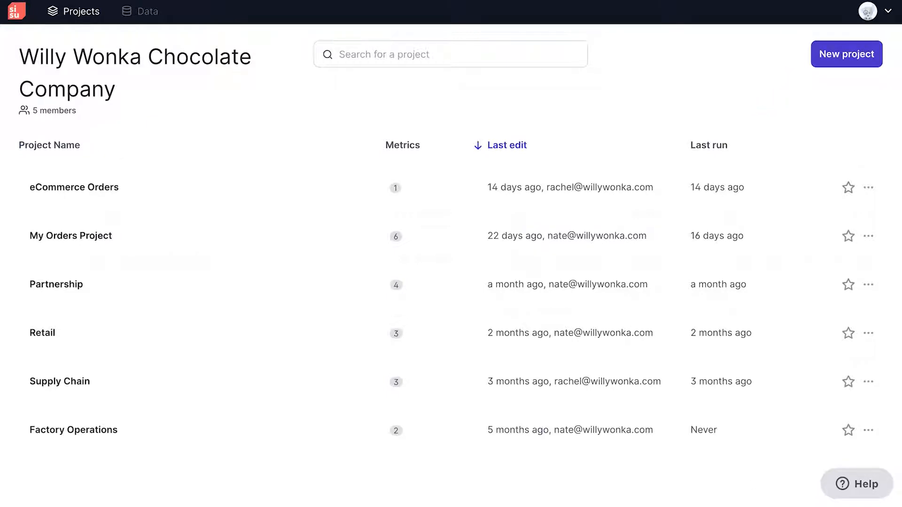
click(889, 14)
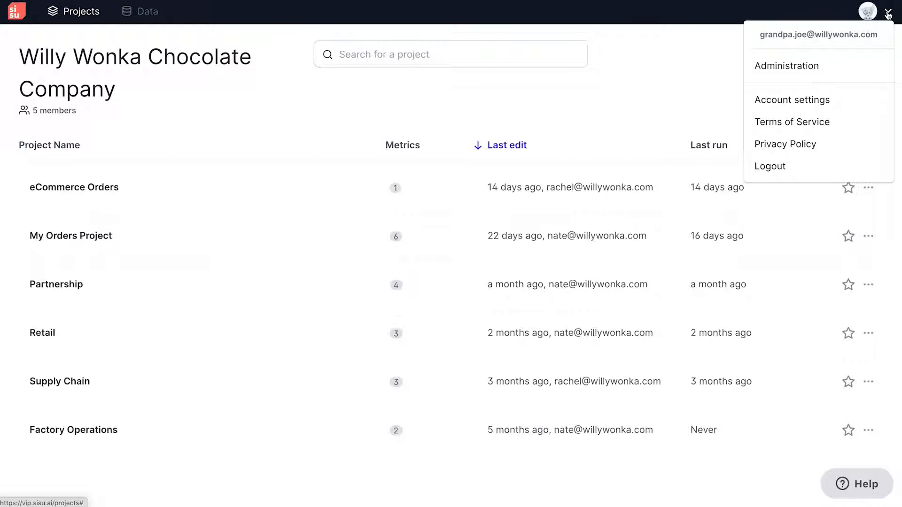
click(889, 15)
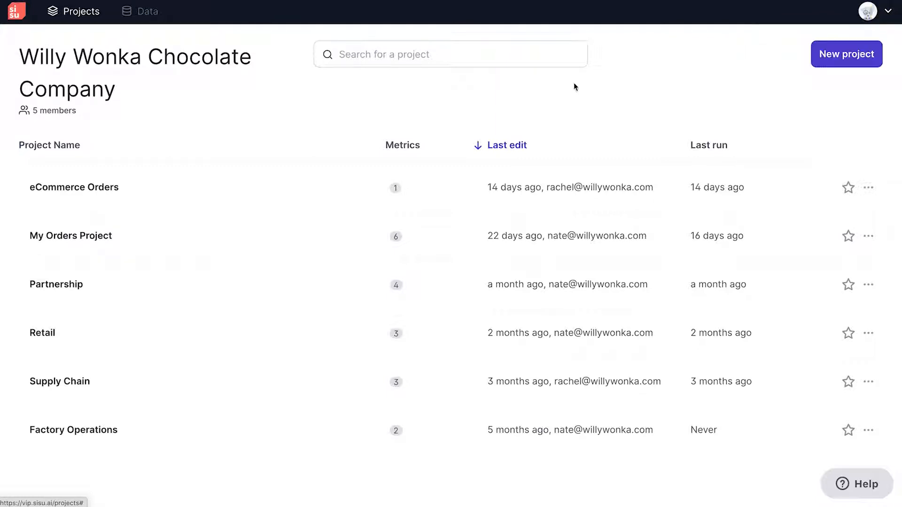
- Review the company's data sources and the new-source options (database types, CSV upload) without adding one
click(156, 13)
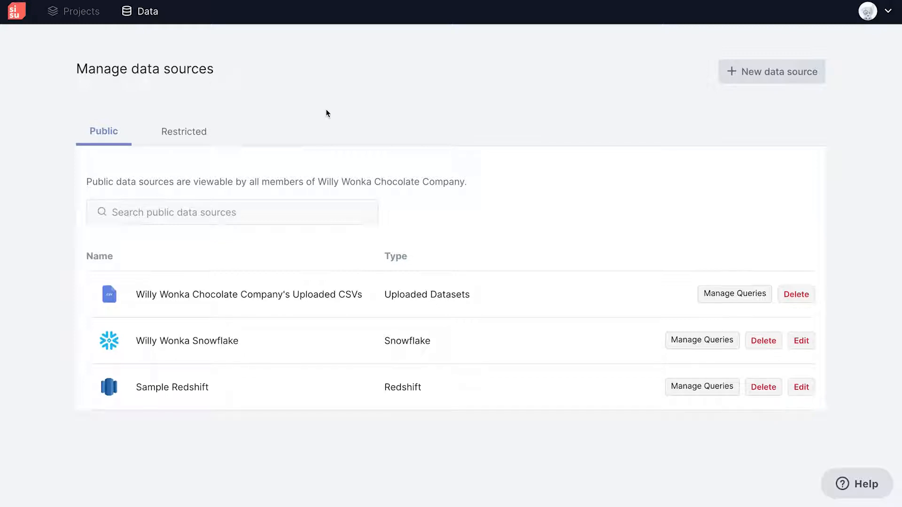
click(765, 72)
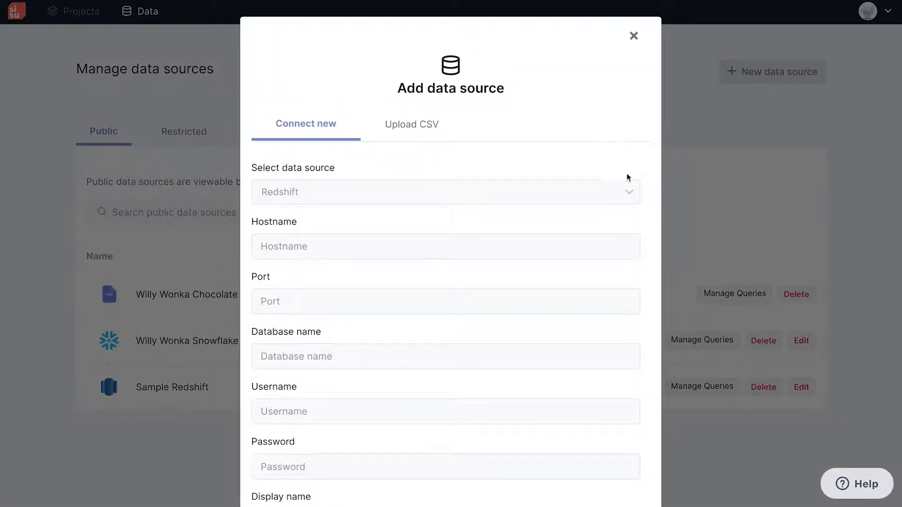
click(629, 198)
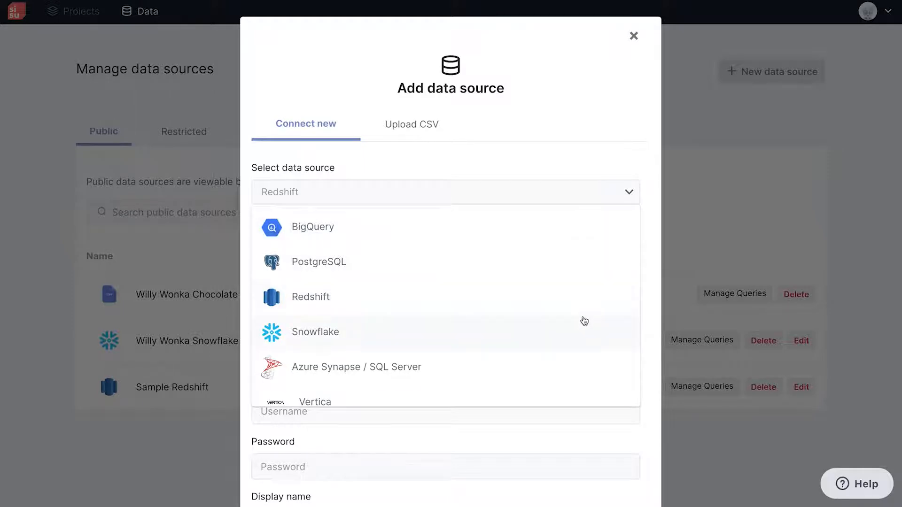
click(426, 125)
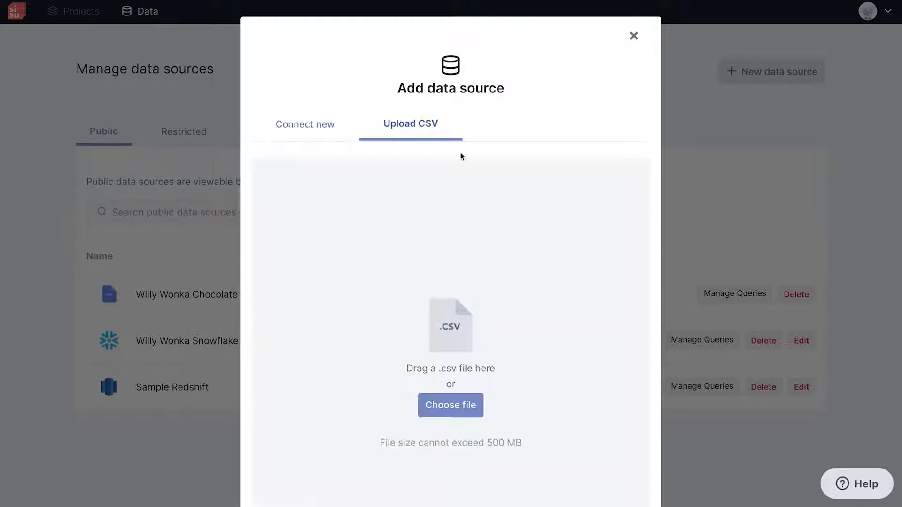
scroll(465, 268, down, 3)
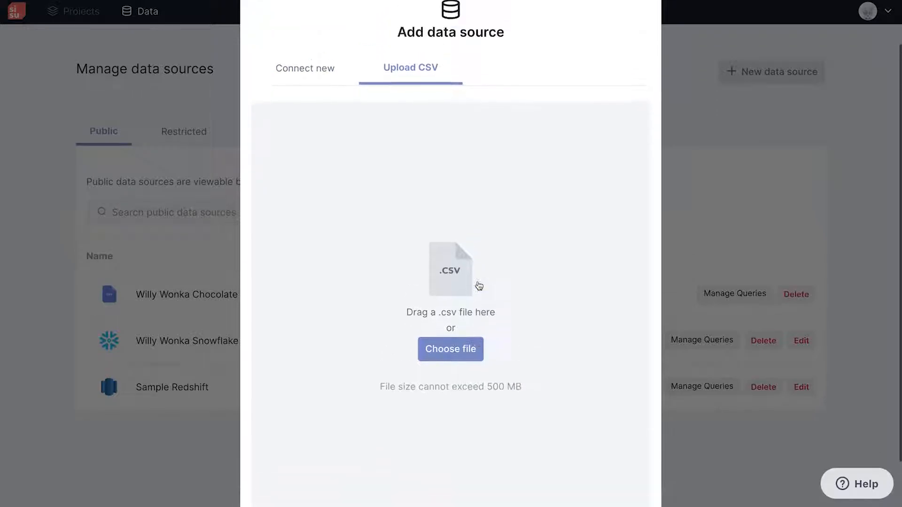
scroll(479, 284, up, 3)
click(633, 36)
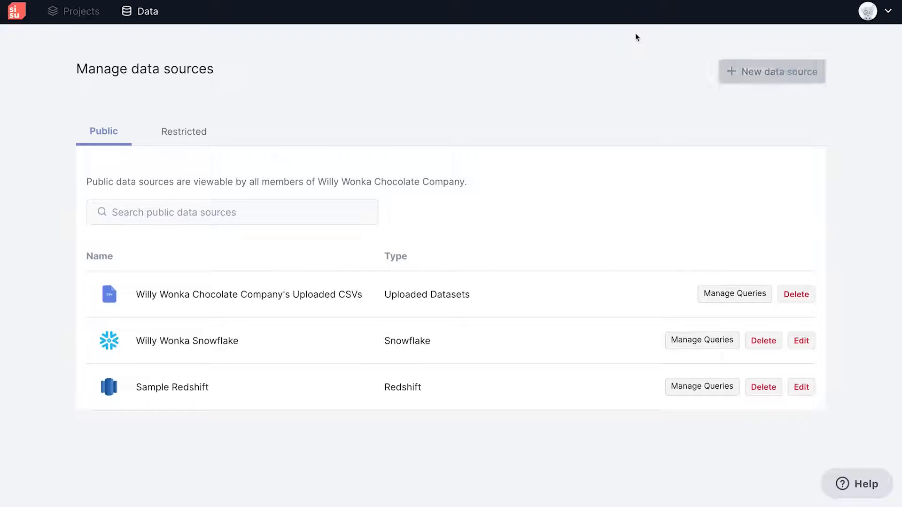
- Open the Willy Wonka Snowflake source's queries and select the eCommerce Order query
click(703, 341)
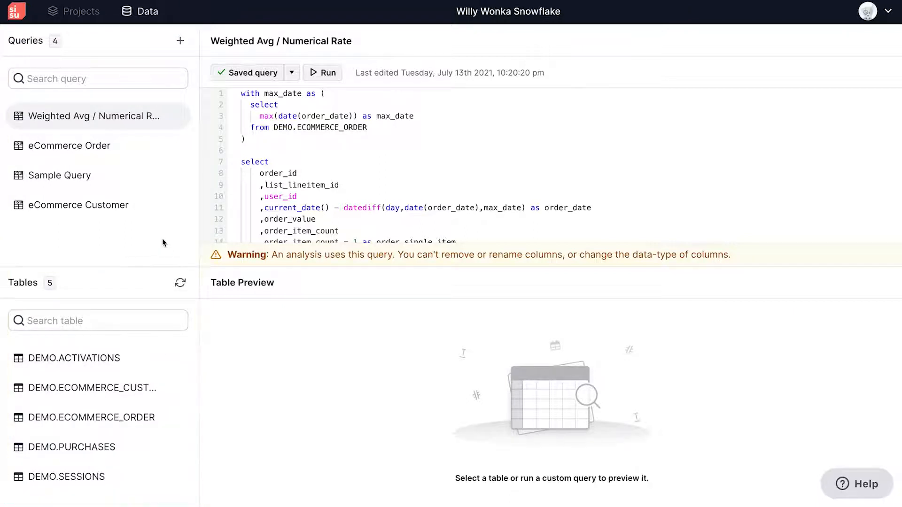
click(82, 146)
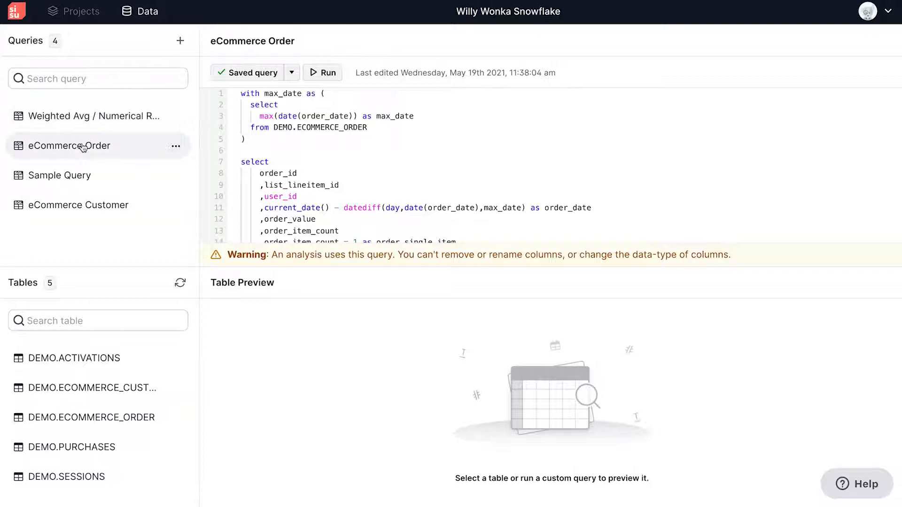
scroll(311, 150, down, 5)
scroll(311, 150, down, 5)
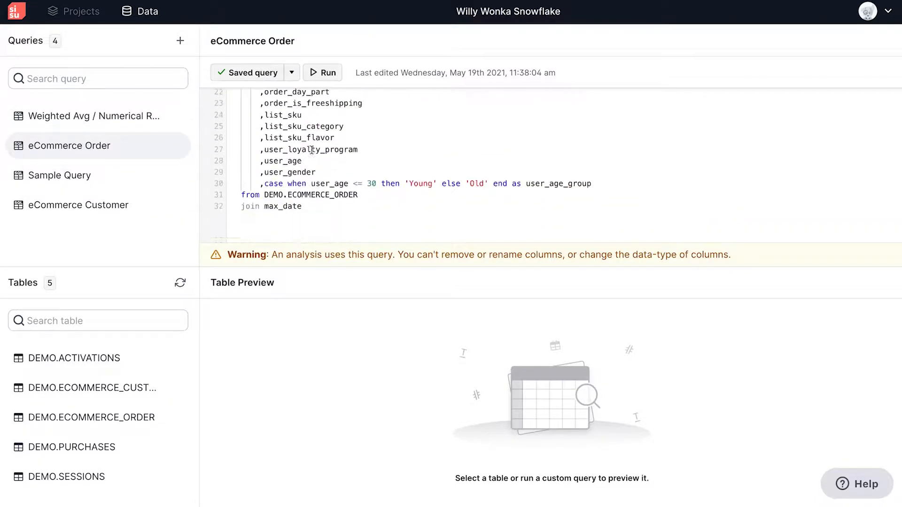
scroll(311, 150, up, 10)
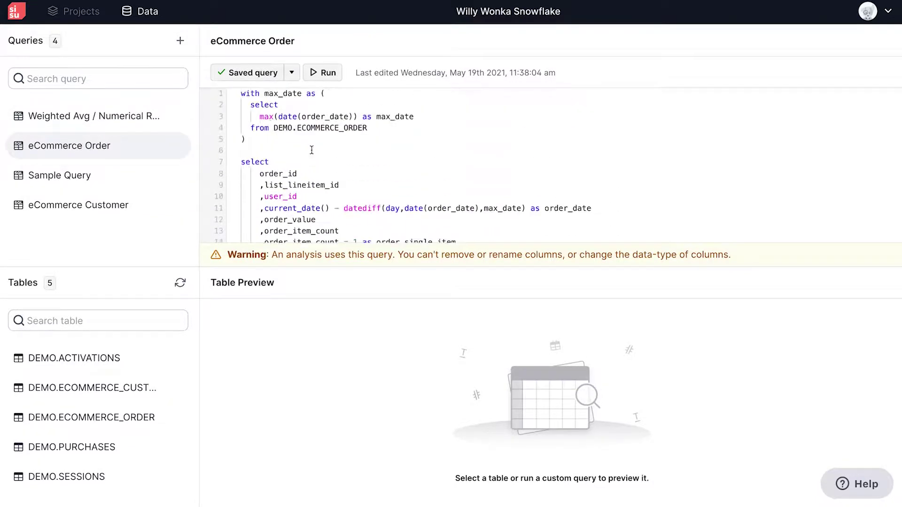
- Run the eCommerce Order query to preview its first 100 rows across 23 columns
click(323, 73)
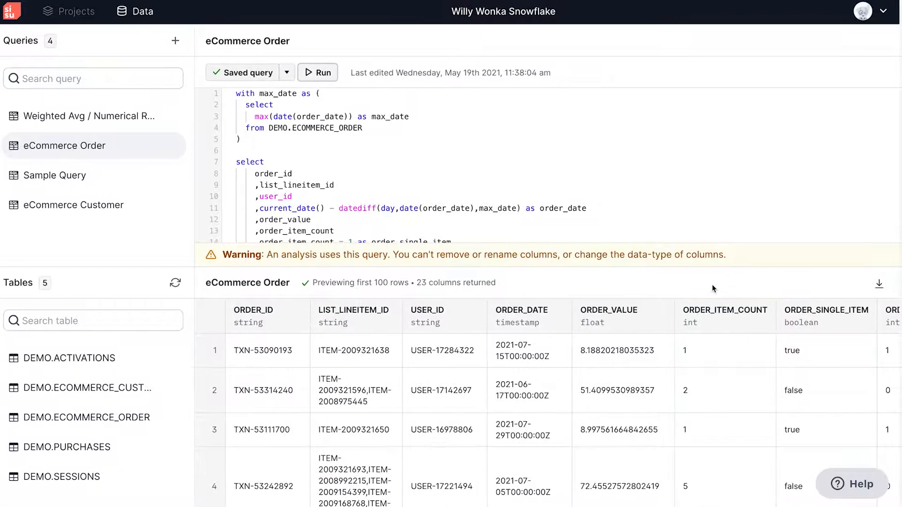
scroll(758, 331, right, 3)
scroll(757, 332, right, 3)
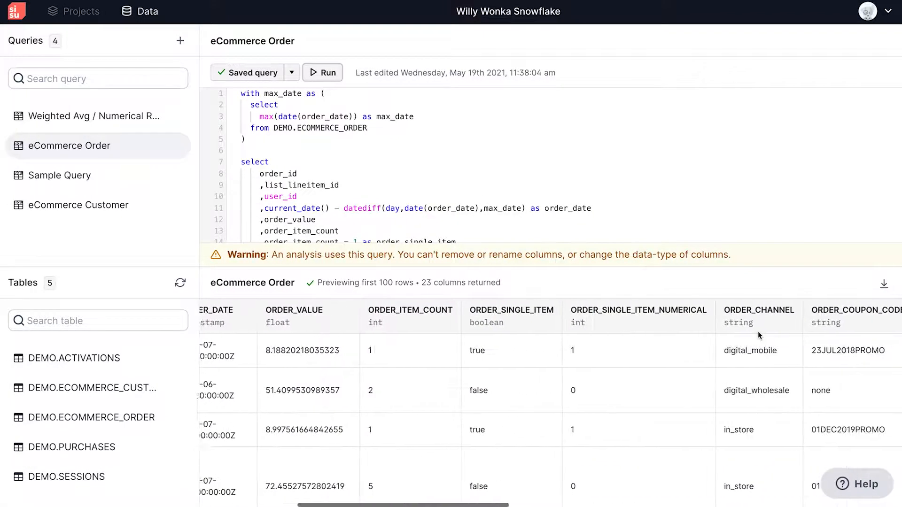
scroll(758, 323, right, 2)
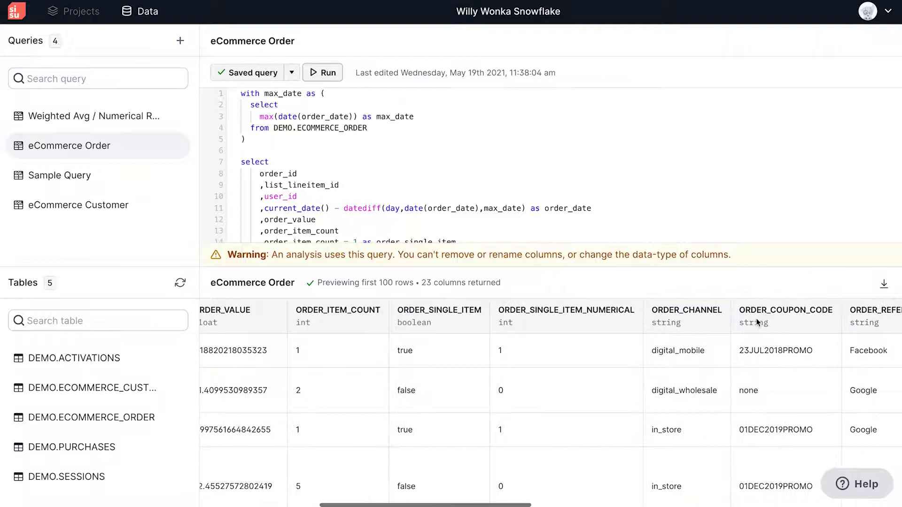
scroll(758, 323, right, 3)
scroll(757, 322, right, 2)
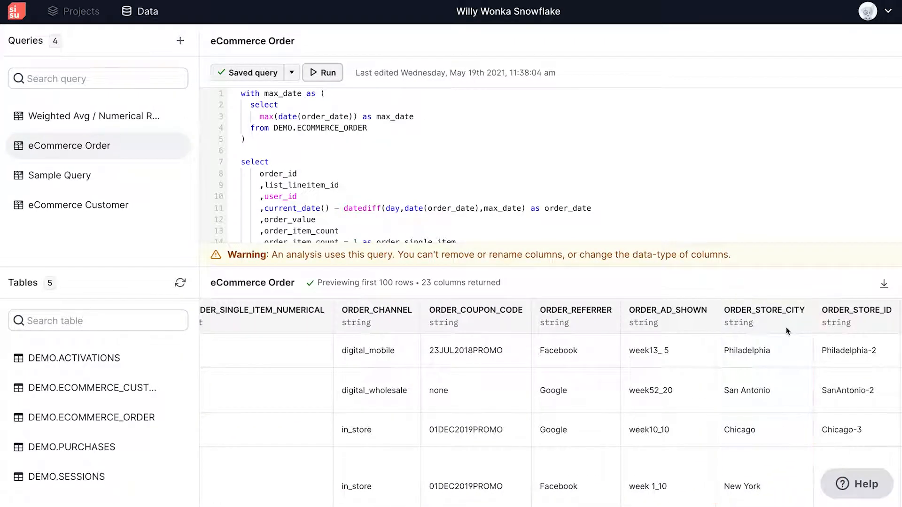
scroll(787, 328, right, 3)
scroll(786, 328, right, 2)
scroll(786, 327, right, 2)
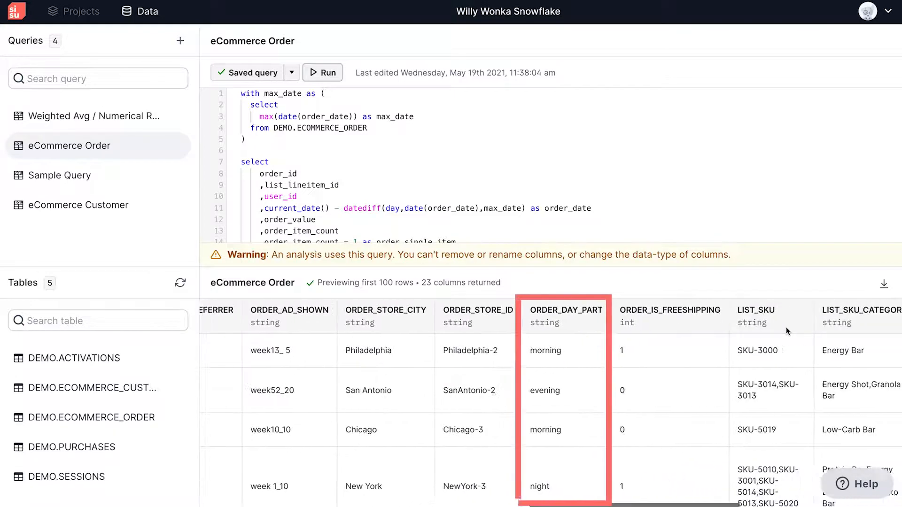
scroll(786, 327, right, 2)
scroll(786, 328, right, 2)
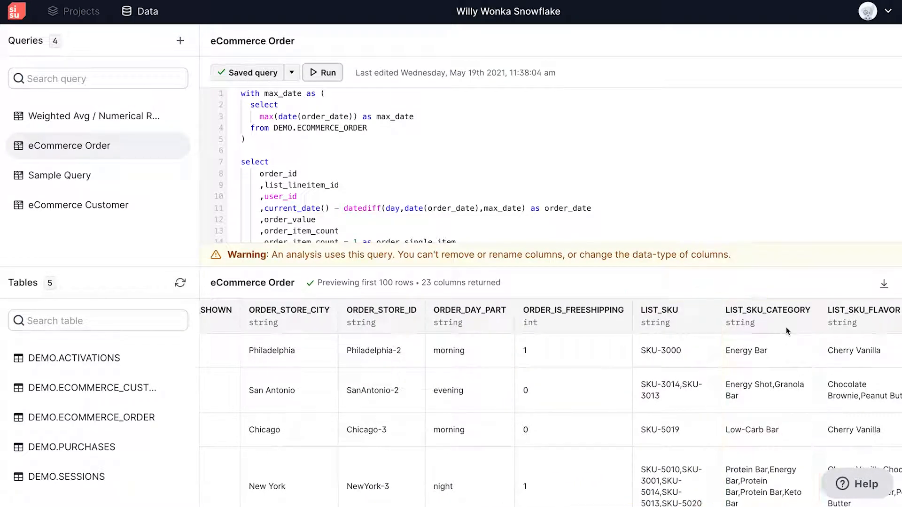
scroll(786, 327, right, 1)
scroll(786, 327, right, 3)
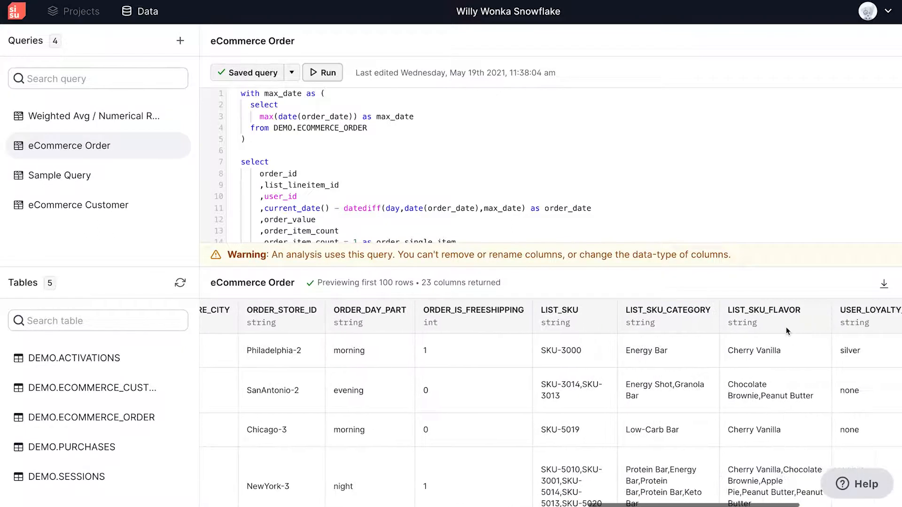
scroll(786, 327, right, 3)
scroll(786, 327, right, 2)
scroll(786, 327, right, 1)
scroll(786, 327, right, 1)
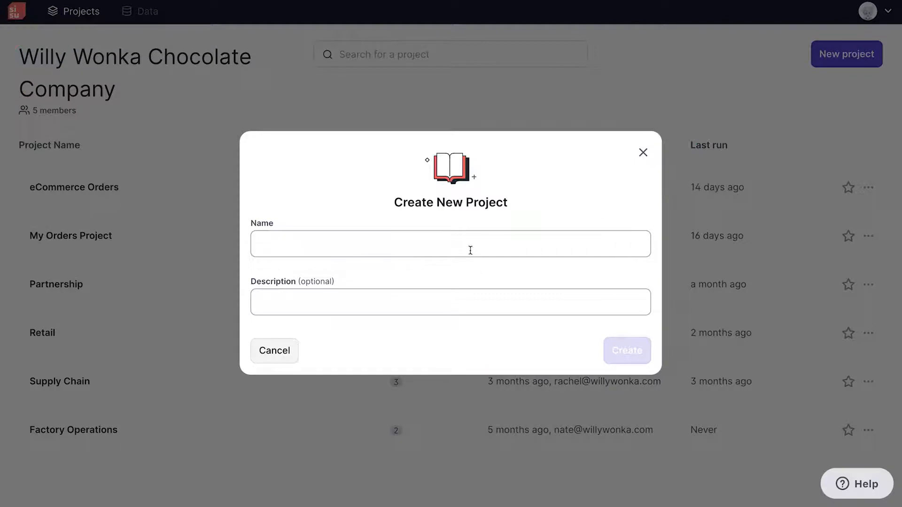
- Create the 'Wonka Bar Orders' project and start adding a metric to it
click(471, 246)
text(Wonka )
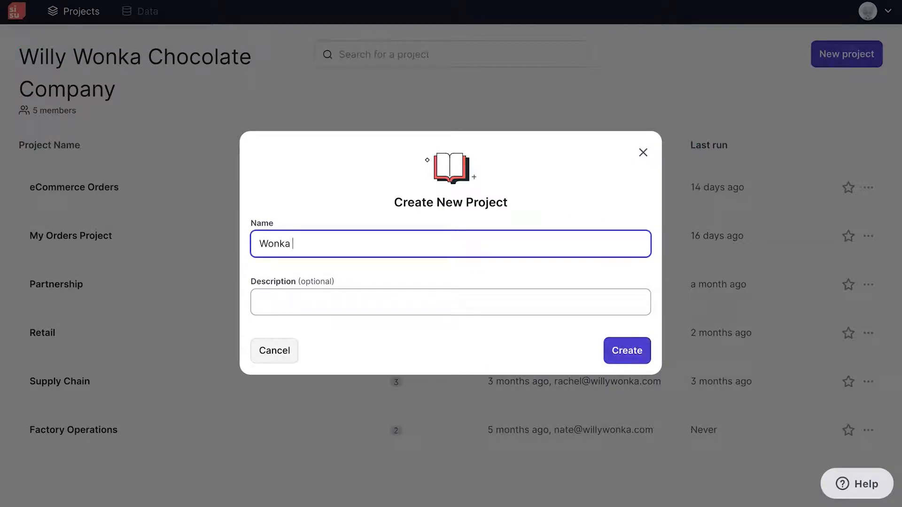
text(Bar Orders)
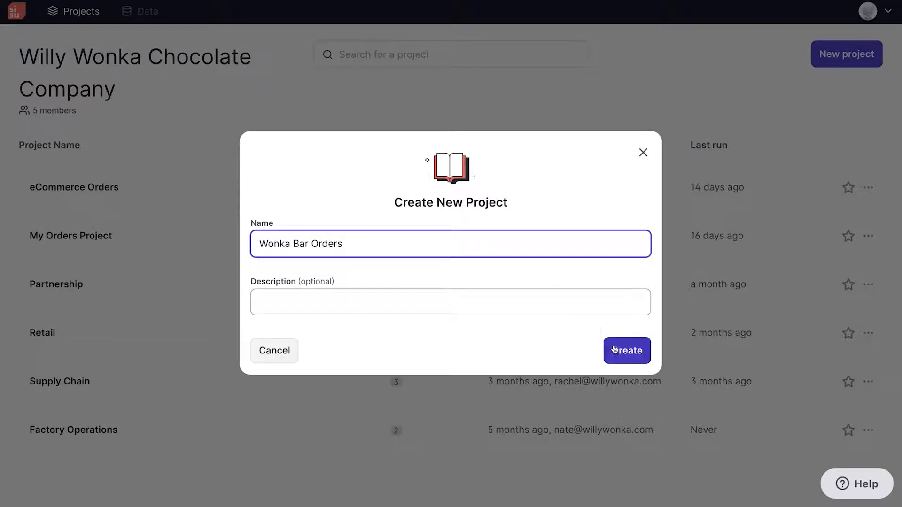
click(626, 351)
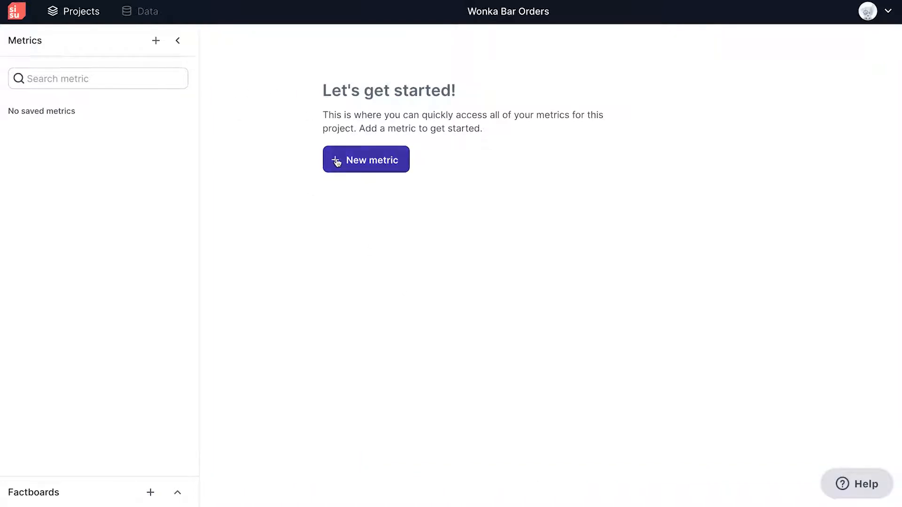
click(157, 40)
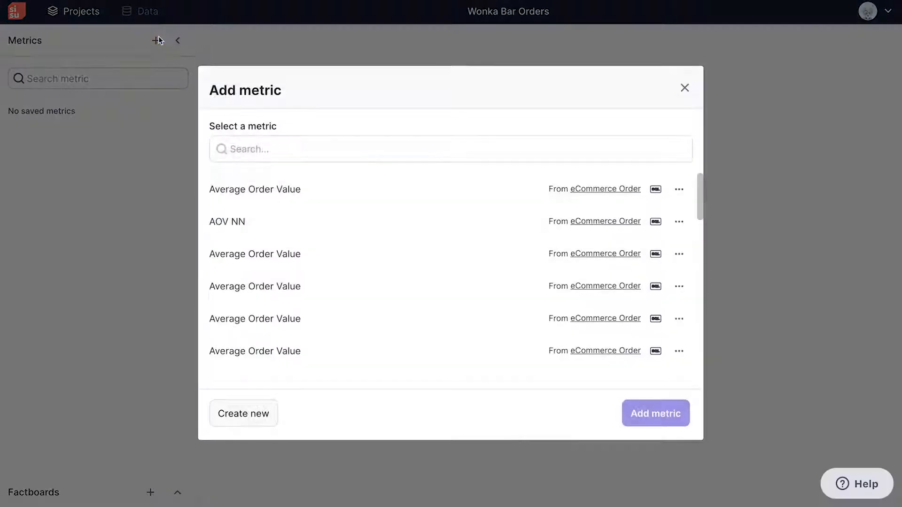
- Define a new metric named 'Average Order Value' on the Willy Wonka Snowflake eCommerce Order query
click(244, 413)
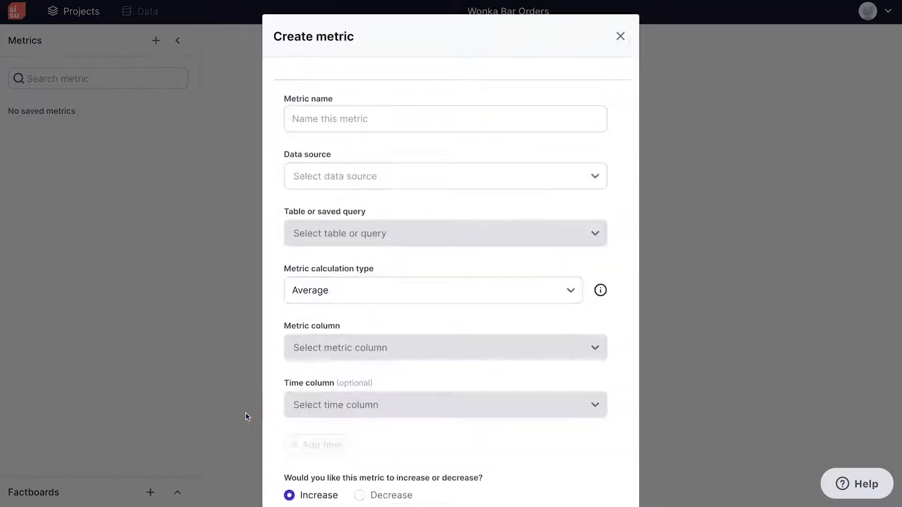
click(383, 121)
text(Aver)
click(332, 147)
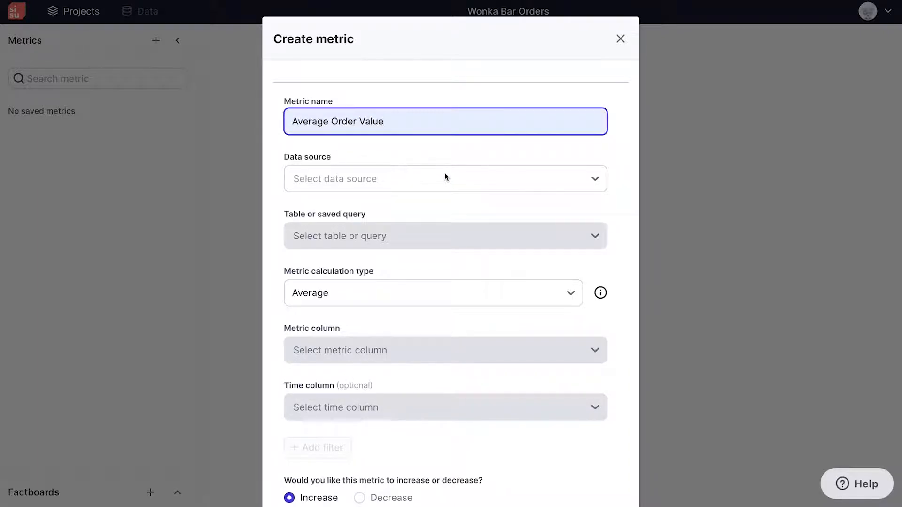
click(453, 181)
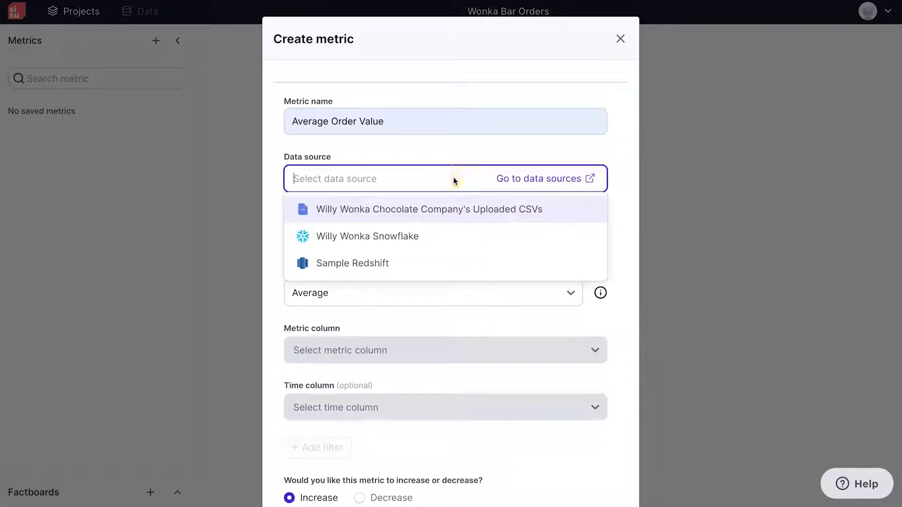
click(421, 237)
click(465, 242)
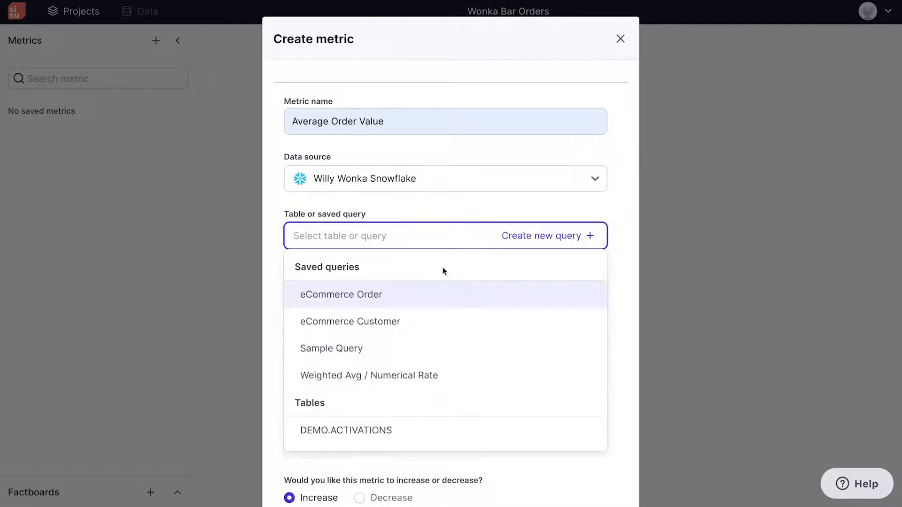
click(376, 294)
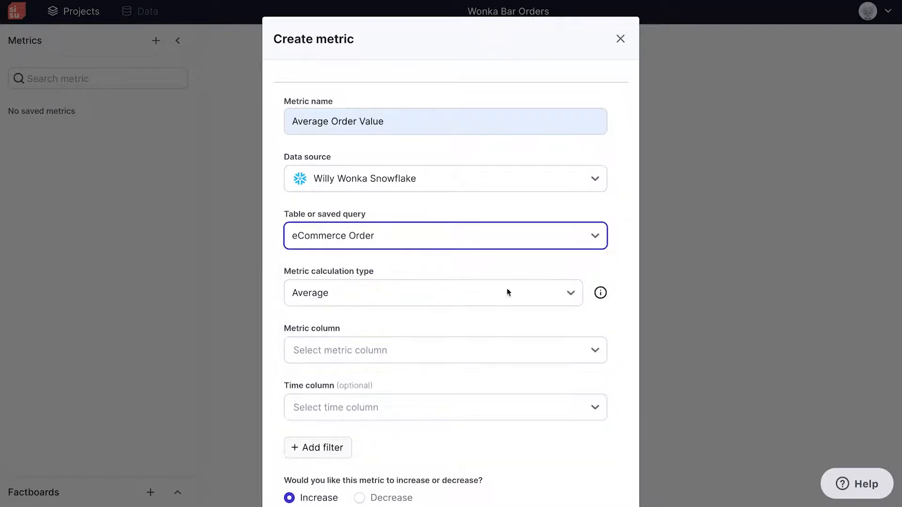
- Set it to Average of ORDER_VALUE with ORDER_DATE as time column, direction increase, and create it
click(571, 294)
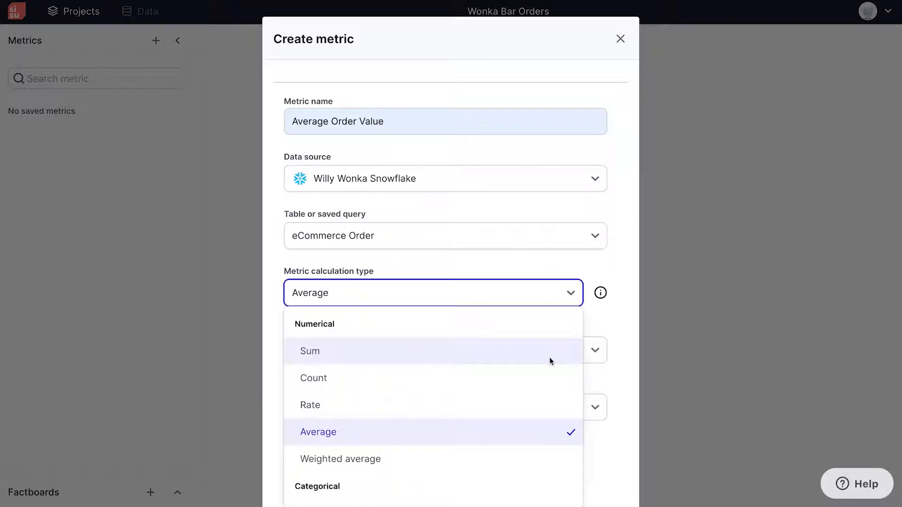
scroll(549, 358, down, 2)
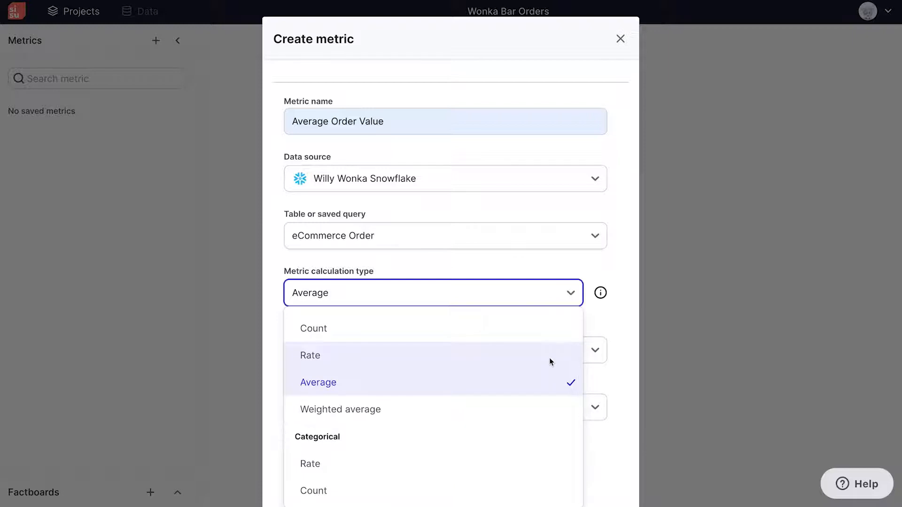
click(535, 388)
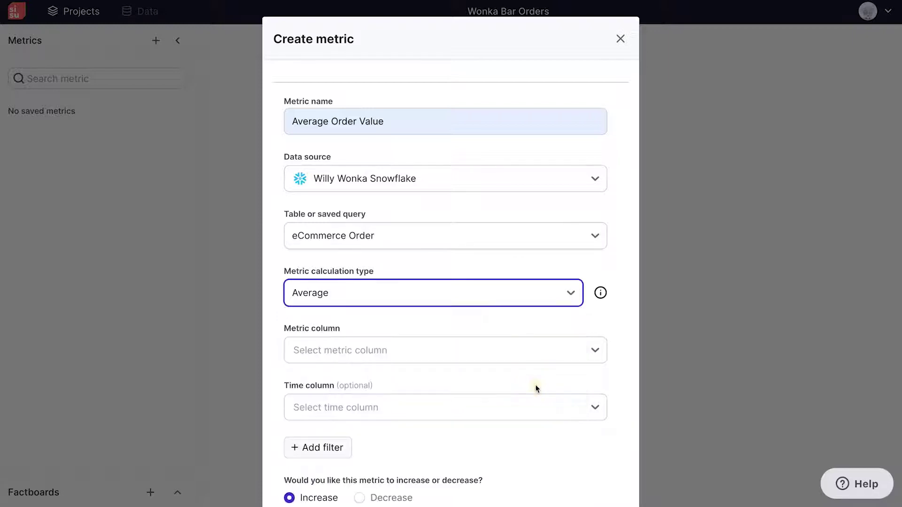
click(491, 351)
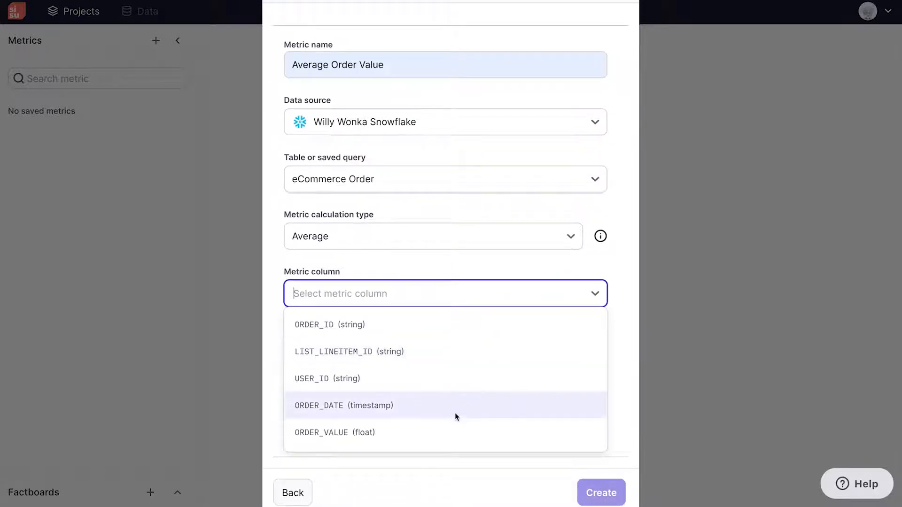
click(454, 430)
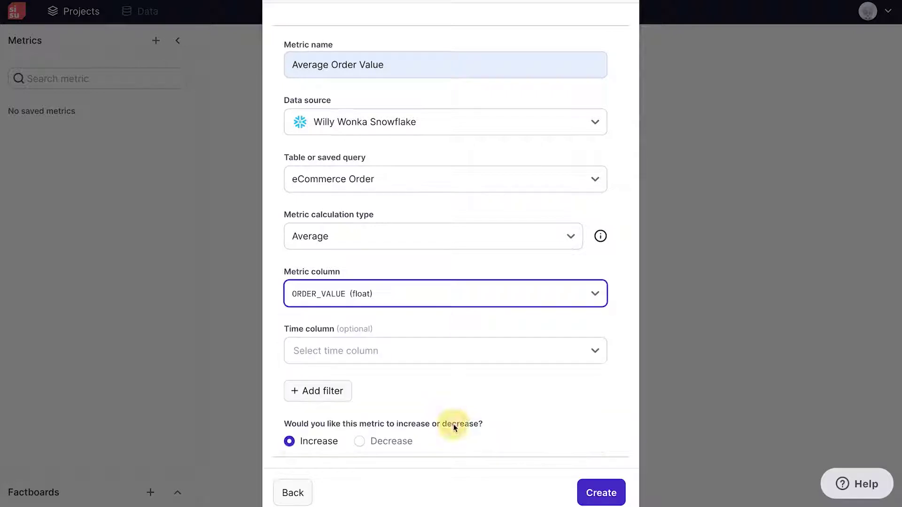
click(439, 357)
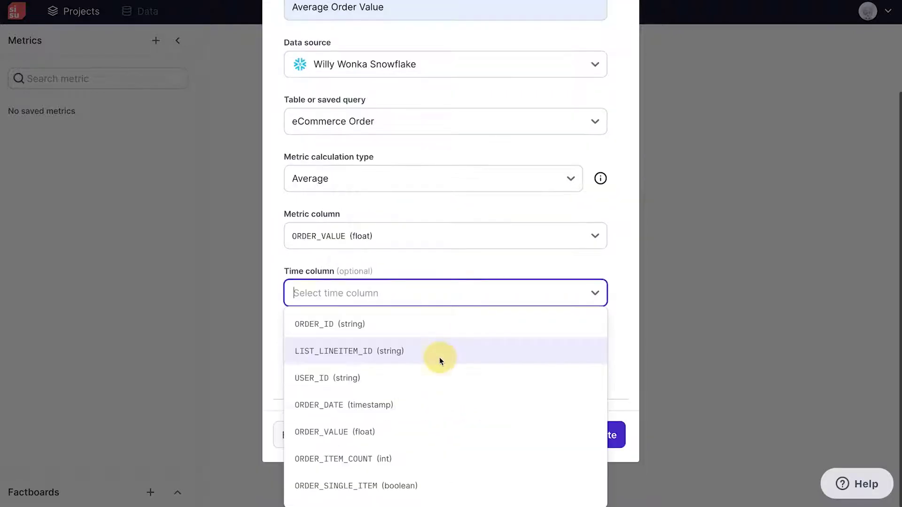
click(431, 405)
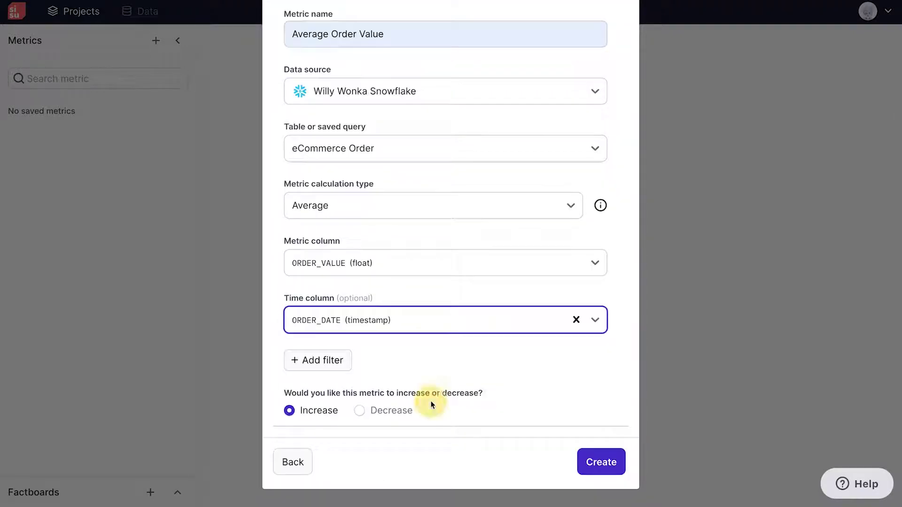
click(290, 411)
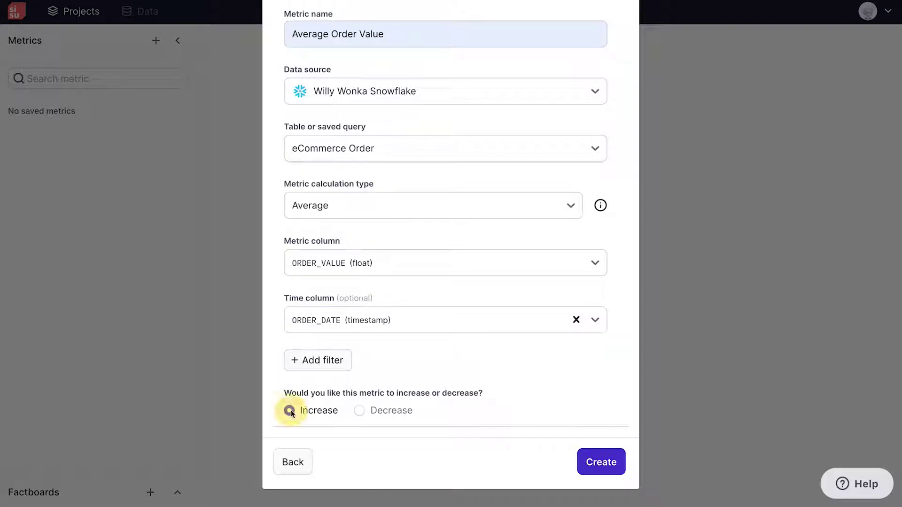
click(596, 459)
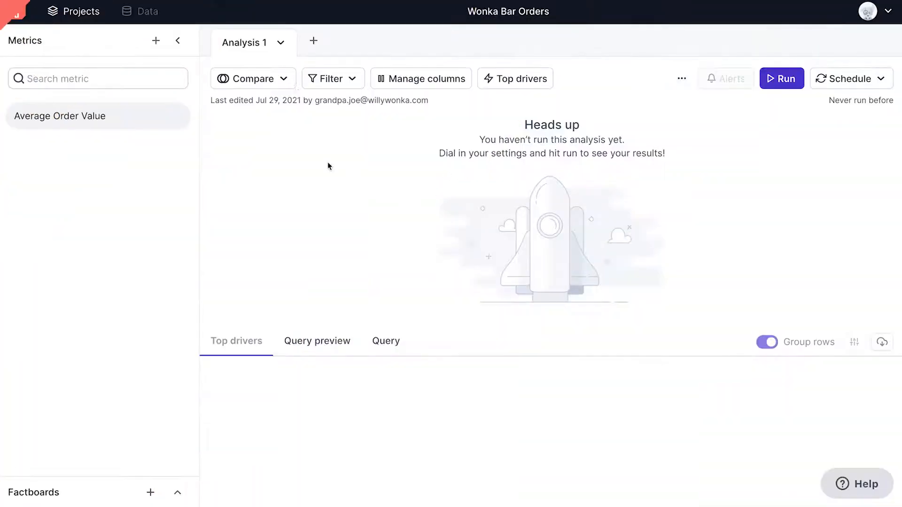
- Rename the Analysis 1 tab to 'General Performance'
click(281, 44)
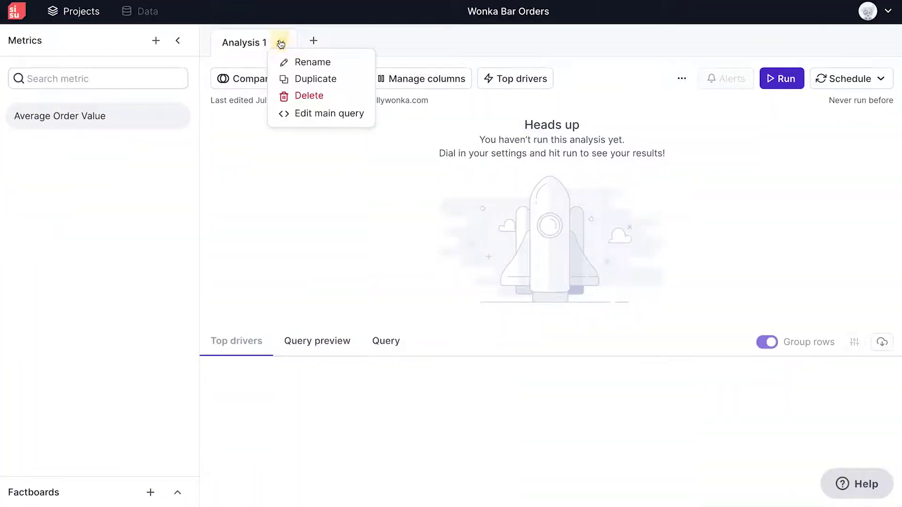
click(310, 62)
click(363, 256)
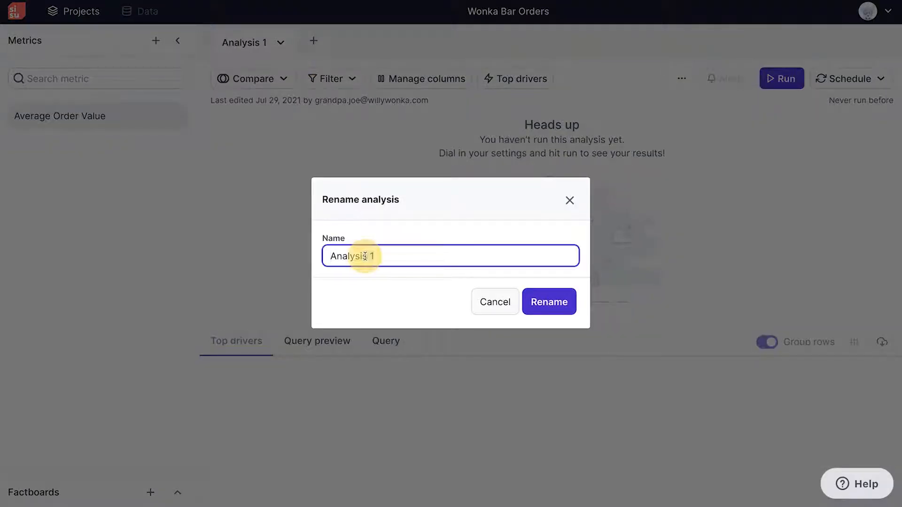
key(ctrl+a)
text(General Perf)
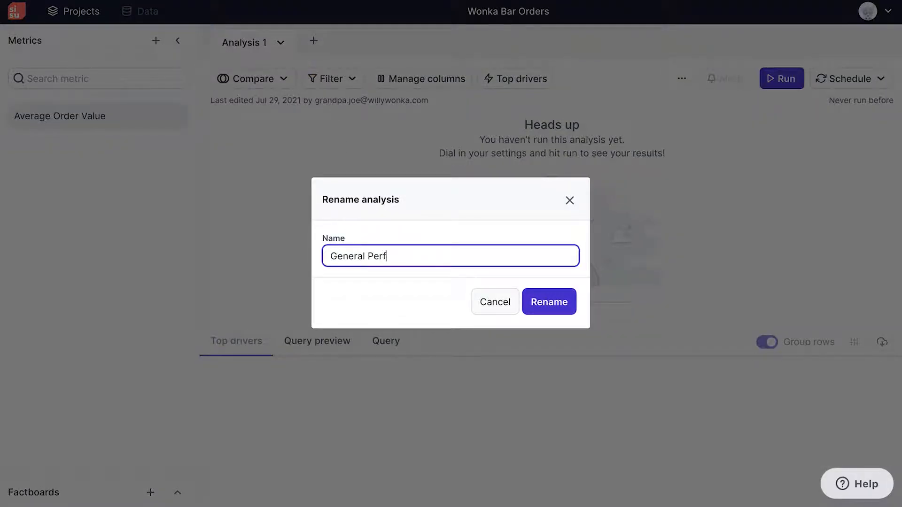
text(ormance)
click(557, 302)
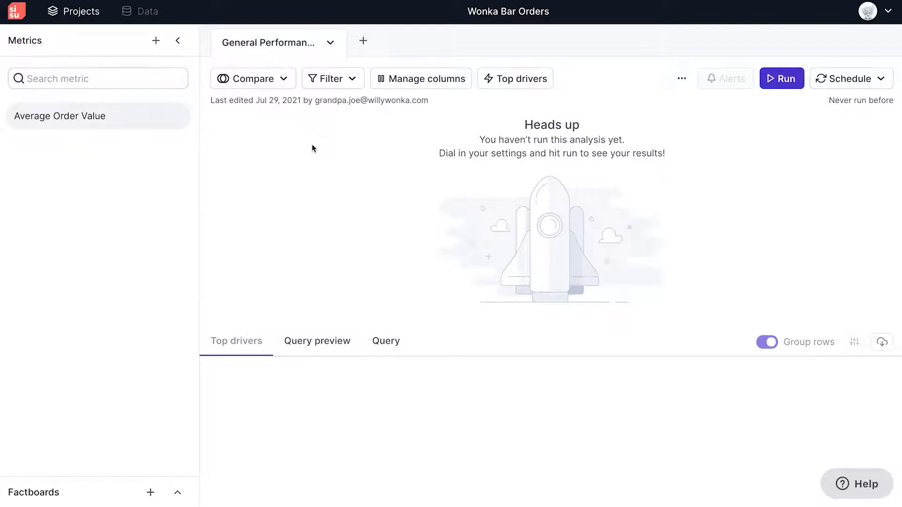
- Try an ORDER_CHANNEL filter, cancel it, and bring up the analysis column manager
click(353, 79)
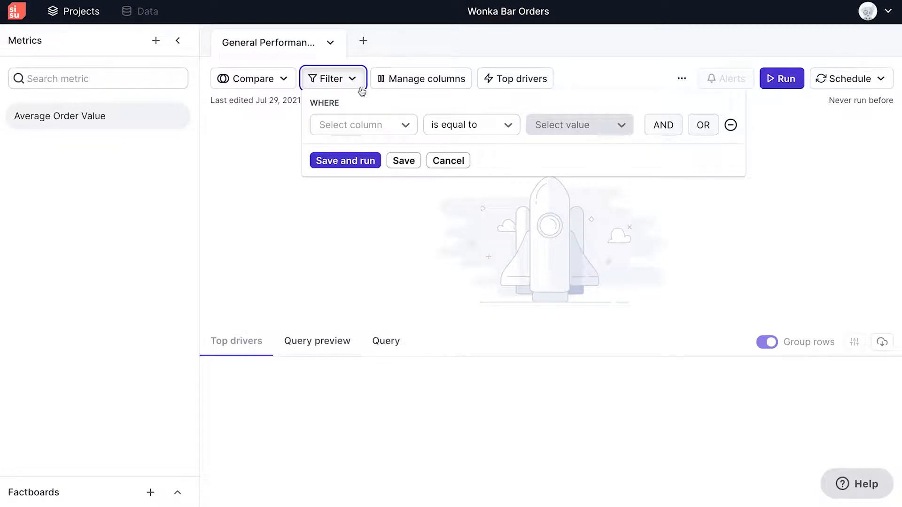
click(403, 126)
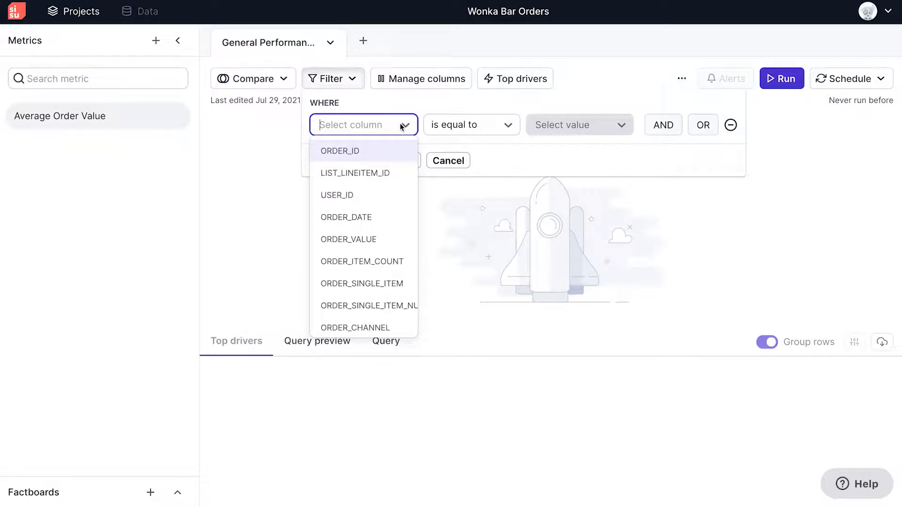
click(384, 328)
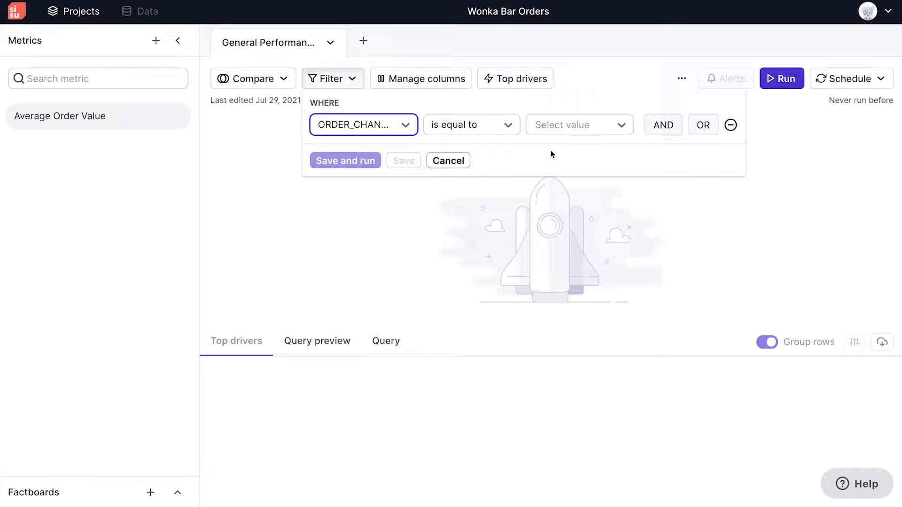
click(573, 125)
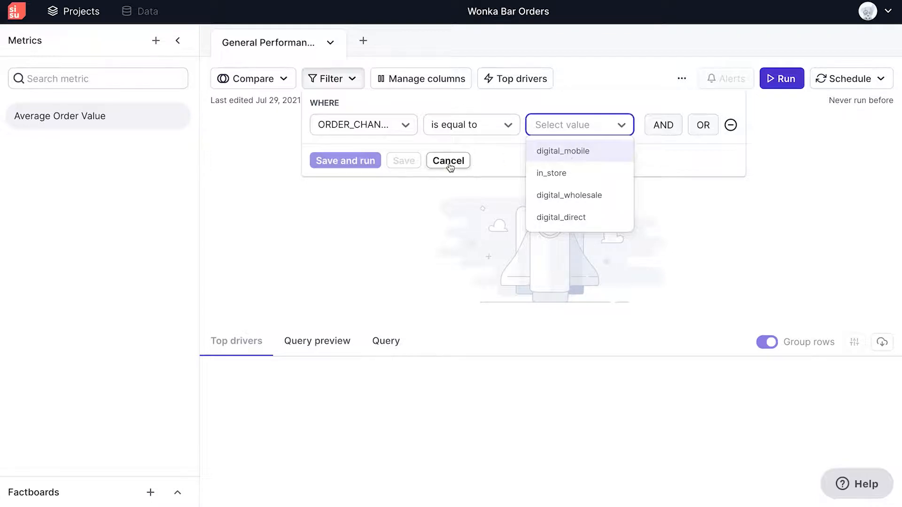
click(449, 162)
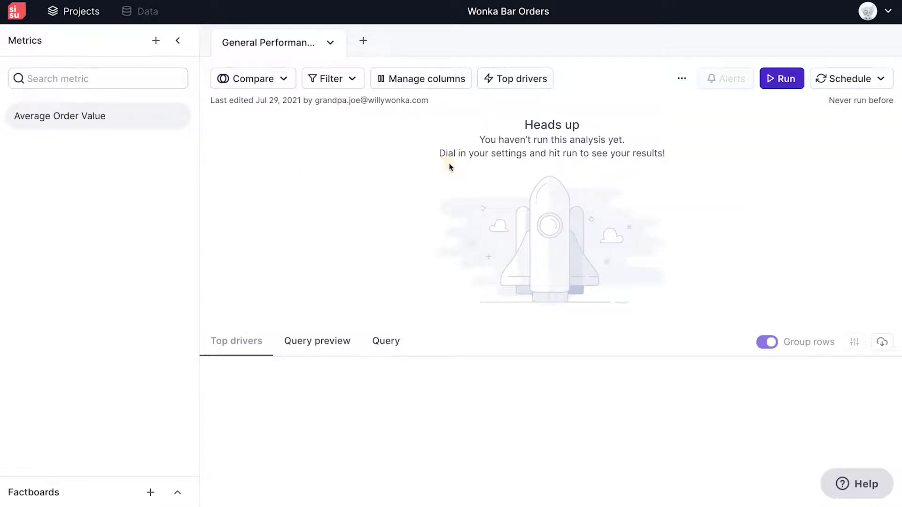
click(439, 83)
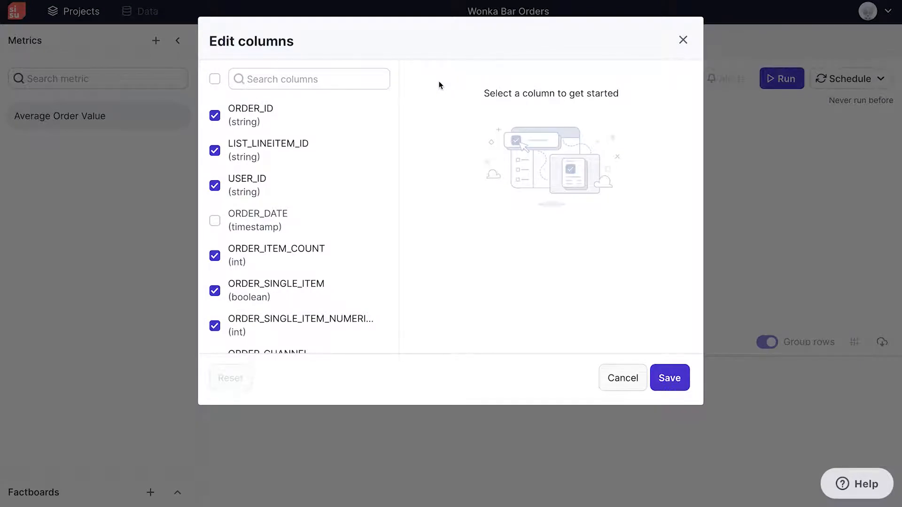
- Exclude ORDER_ID, LIST_LINEITEM_ID and USER_ID from the analysis columns
click(215, 115)
click(215, 151)
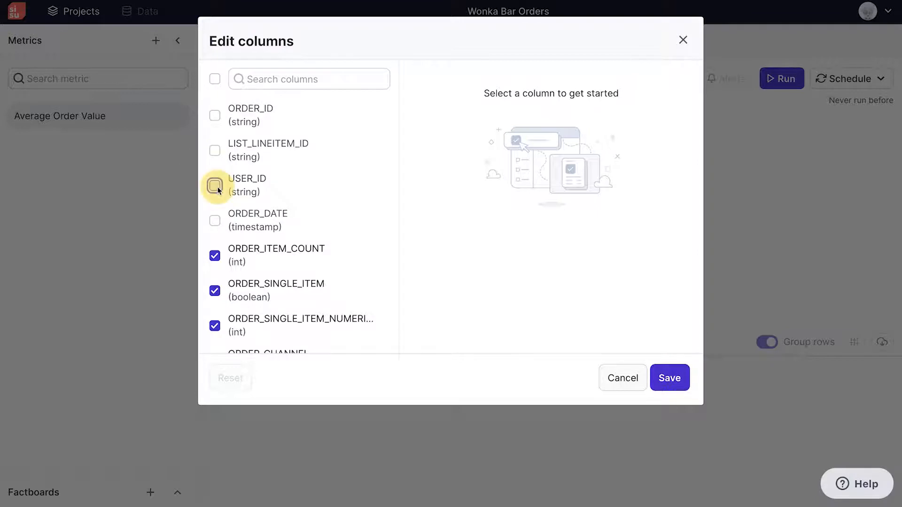
click(216, 185)
scroll(257, 255, down, 2)
scroll(258, 254, down, 2)
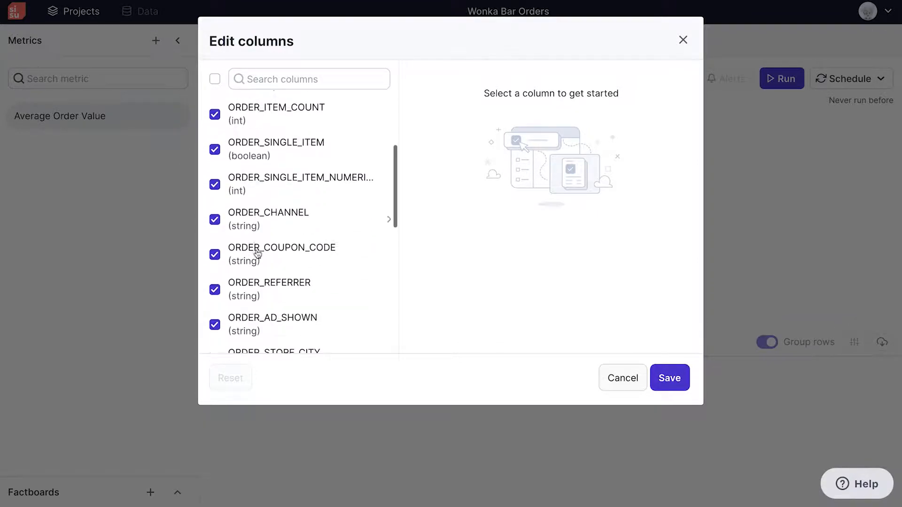
scroll(257, 255, down, 3)
scroll(258, 255, down, 1)
- Split LIST_SKU, LIST_SKU_CATEGORY and LIST_SKU_FLAVOR into keyword phrases and save the columns
click(387, 197)
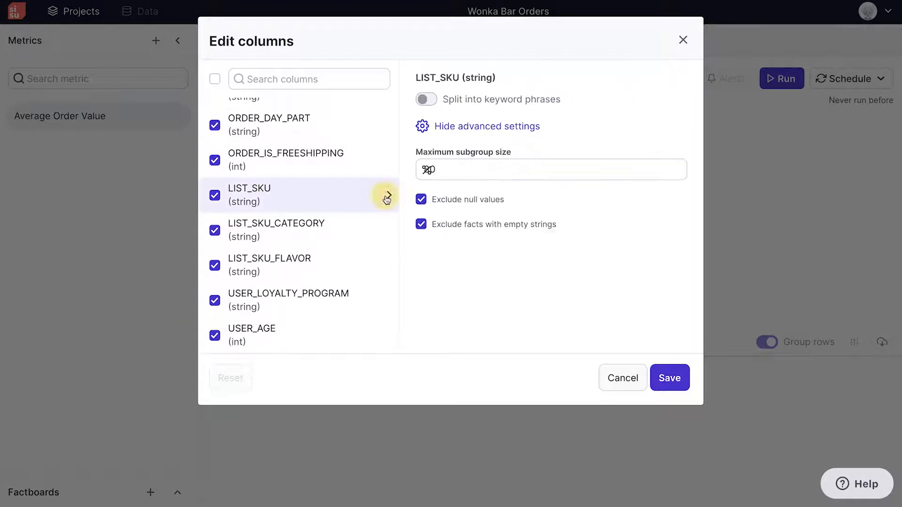
click(425, 100)
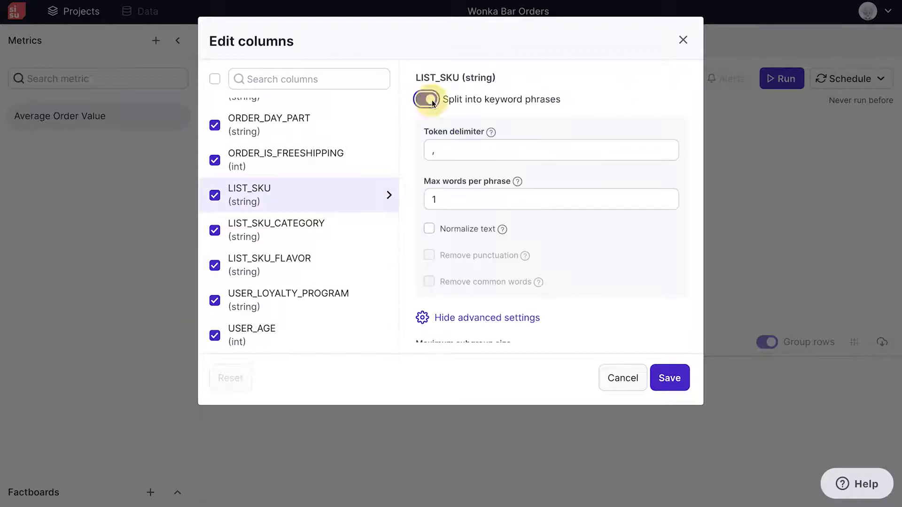
click(390, 230)
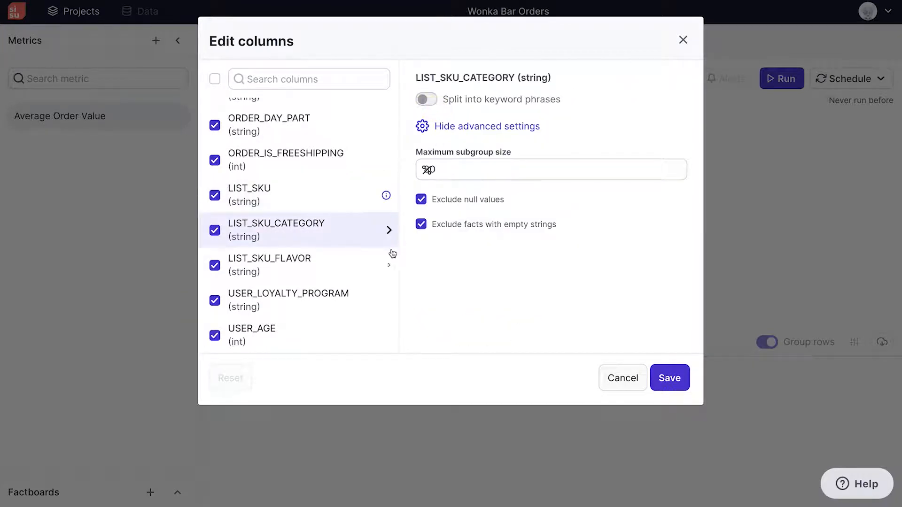
click(430, 99)
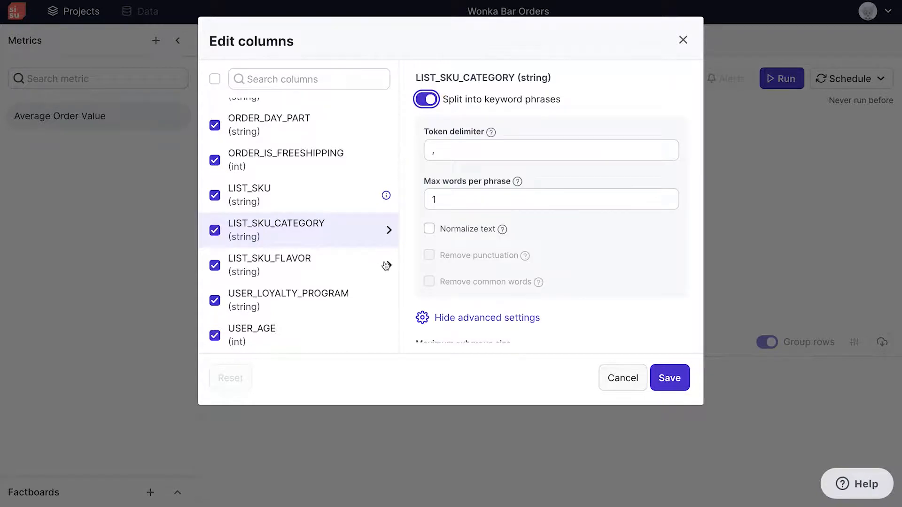
click(388, 266)
click(428, 100)
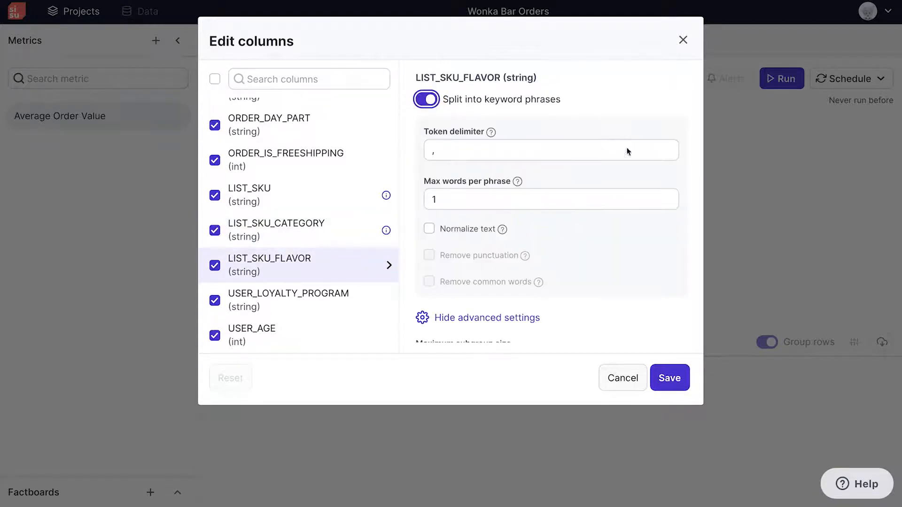
click(669, 378)
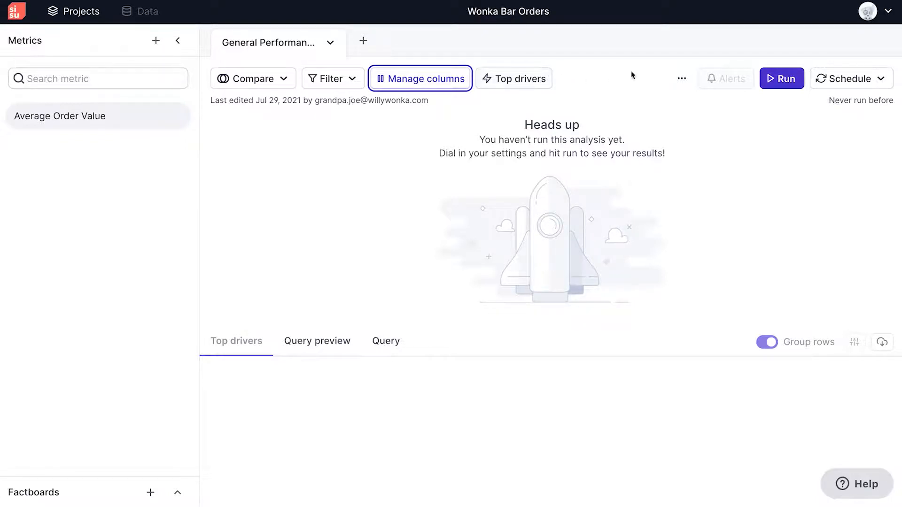
- Run General Performance and show the Average Order Value top drivers as ungrouped rows
click(790, 79)
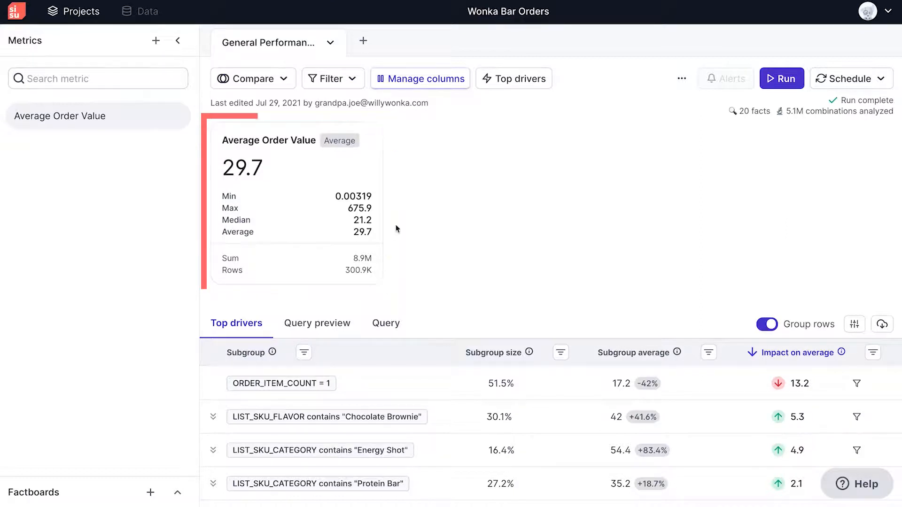
click(767, 325)
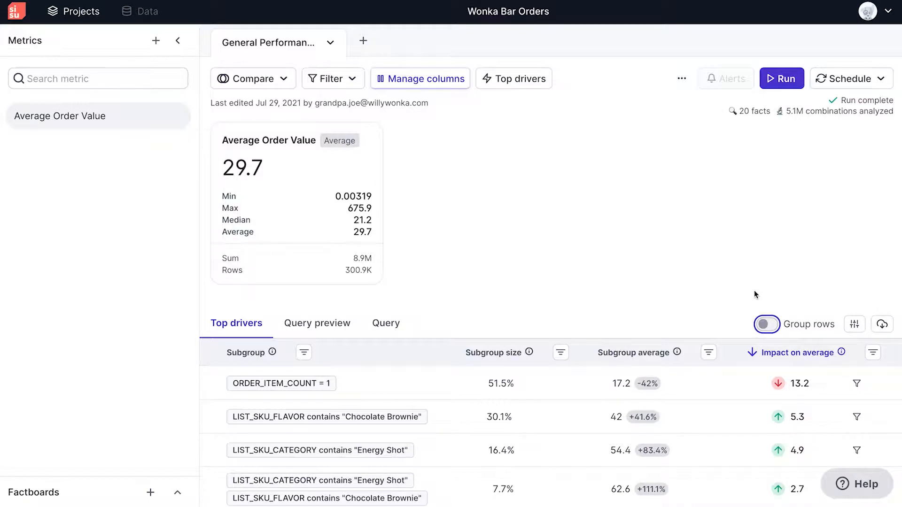
scroll(743, 285, down, 2)
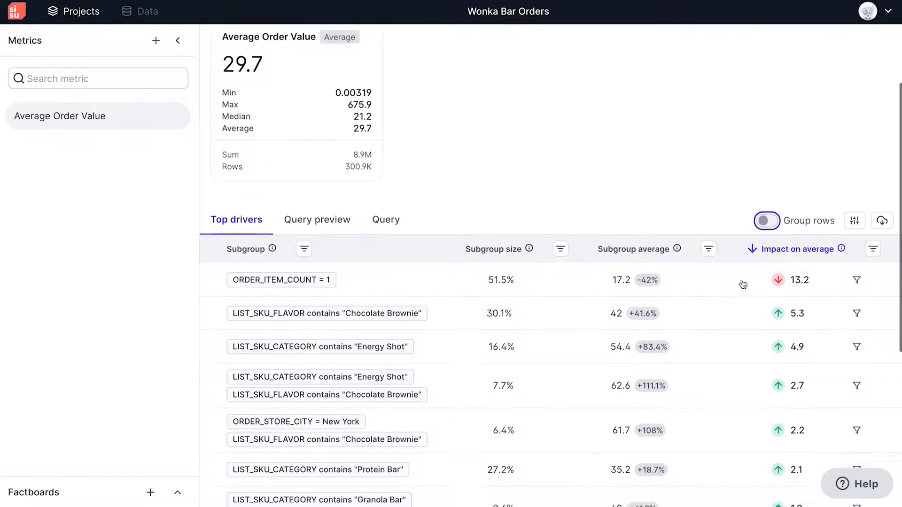
scroll(634, 282, down, 2)
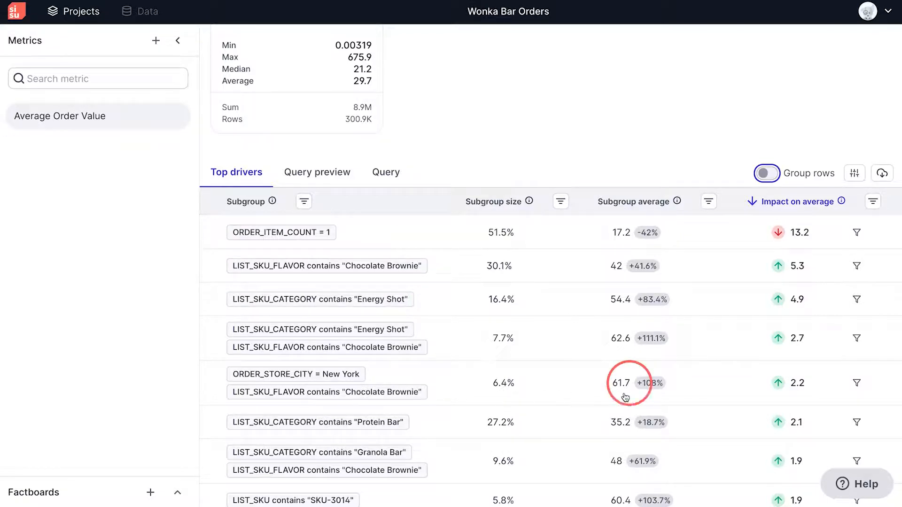
scroll(585, 395, up, 3)
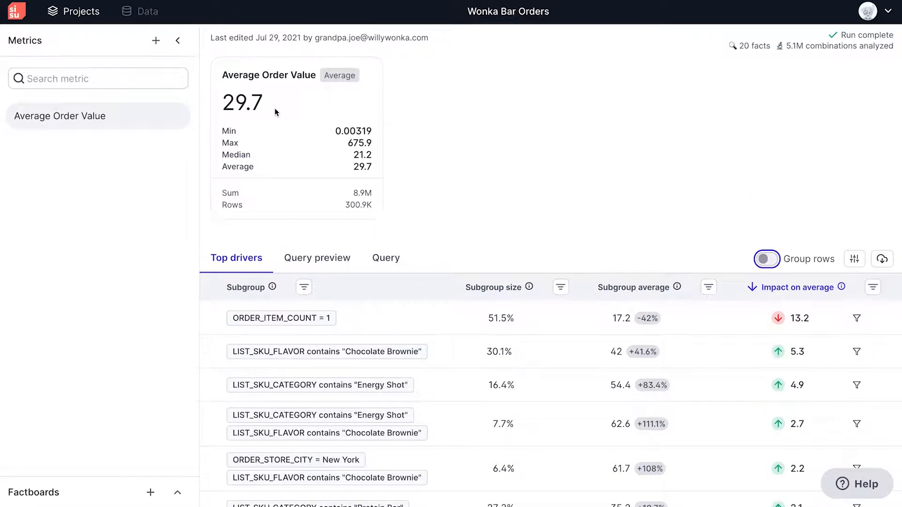
scroll(712, 479, down, 1)
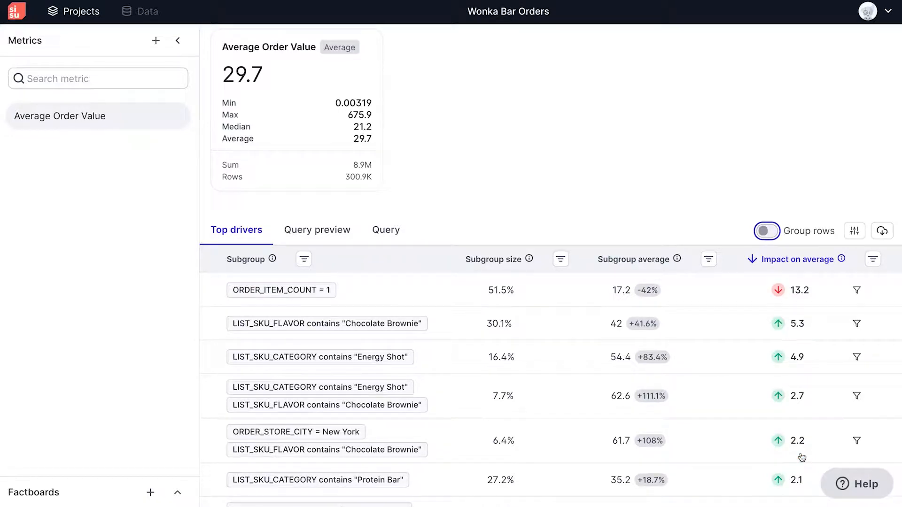
click(712, 445)
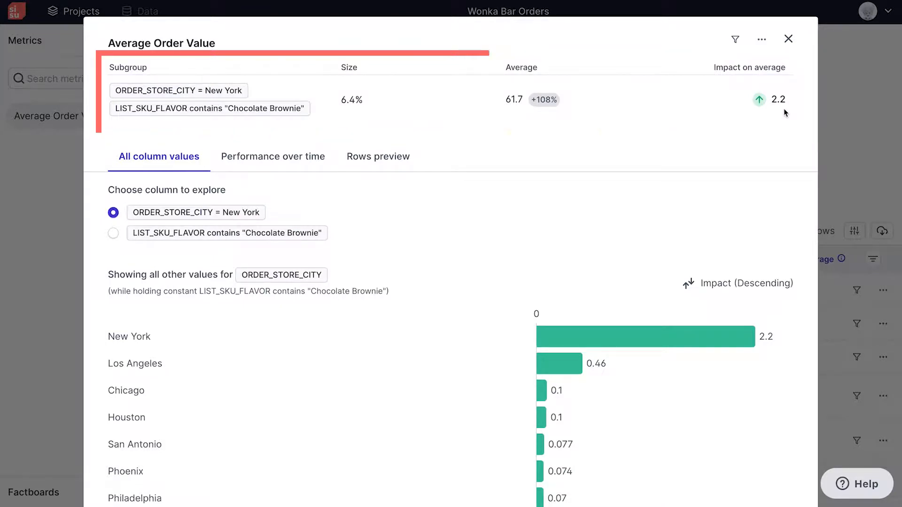
scroll(785, 109, down, 1)
click(311, 141)
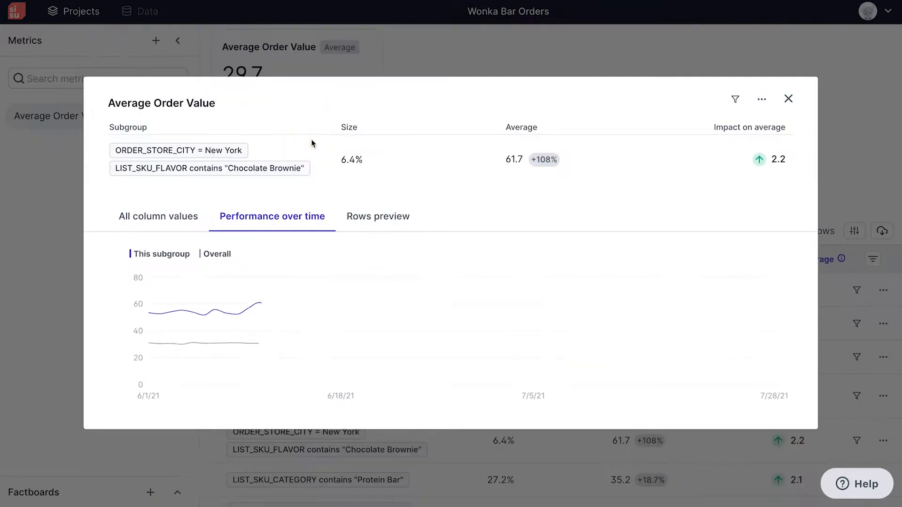
click(378, 216)
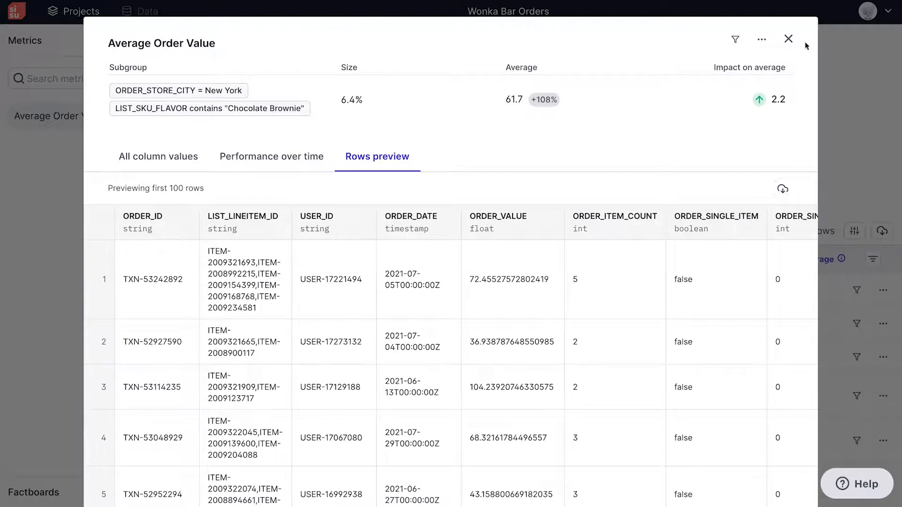
click(789, 39)
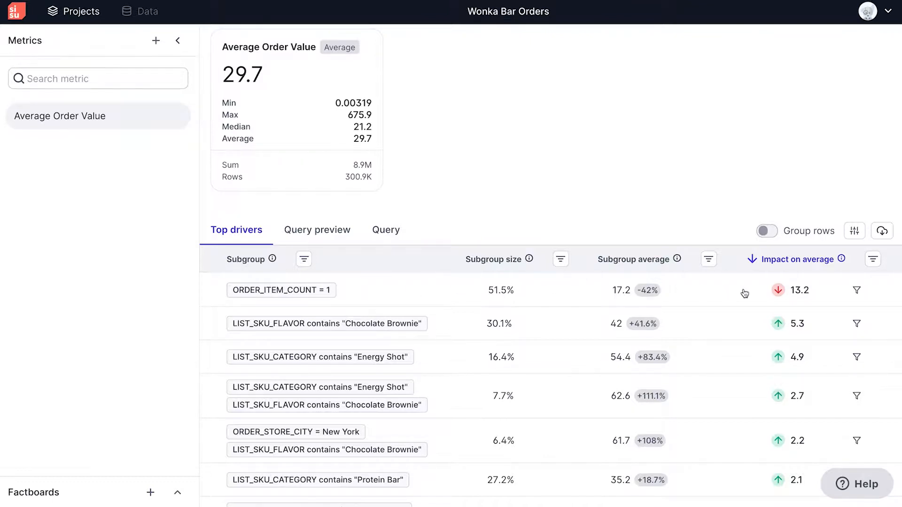
- Drill into ORDER_ITEM_COUNT = 1 as a new analysis, check its filter, and return to General Performance
click(856, 291)
click(778, 342)
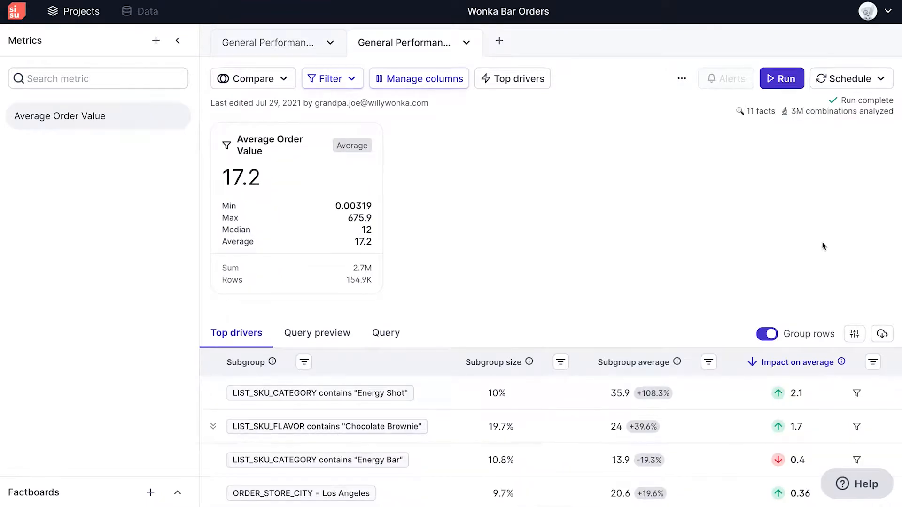
click(355, 83)
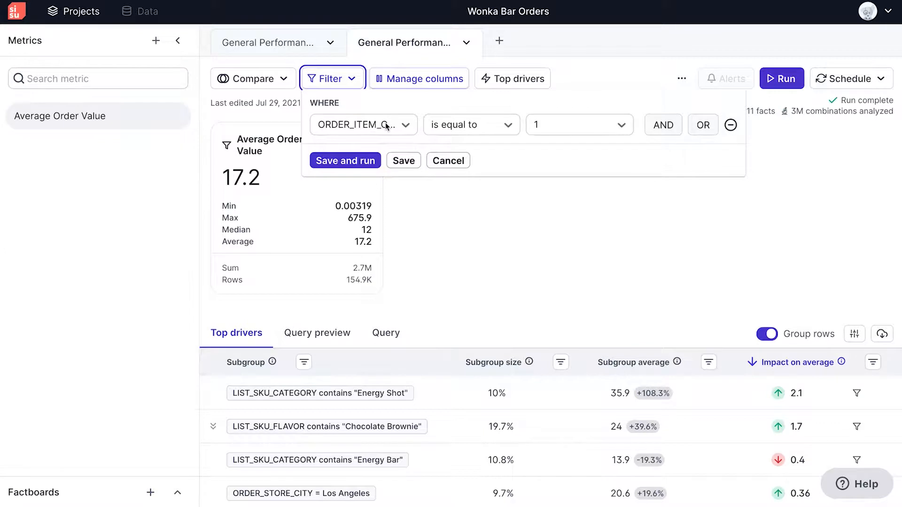
click(585, 233)
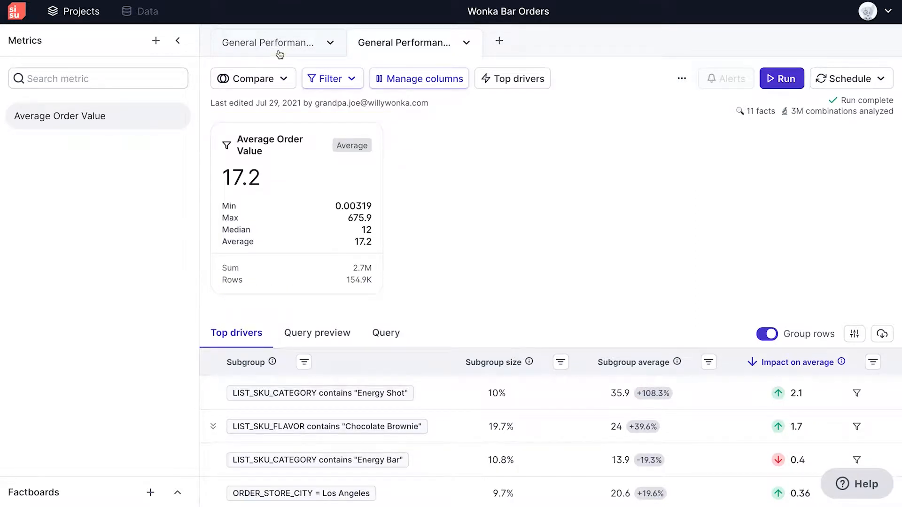
click(279, 47)
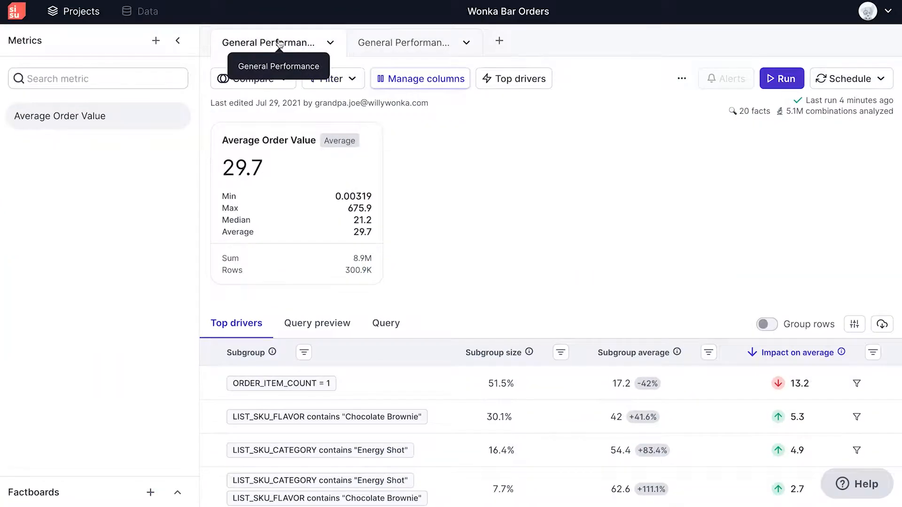
- Duplicate the General Performance analysis and rename the copy 'Time Comparison'
click(332, 44)
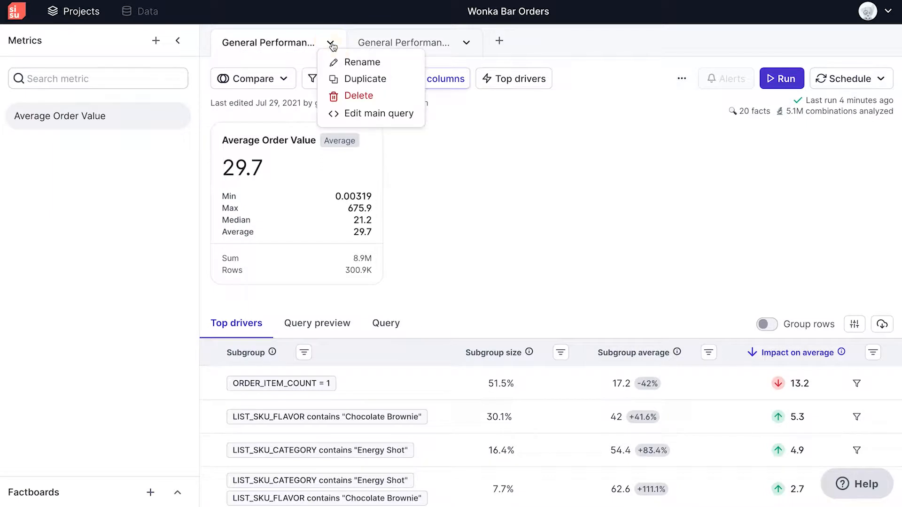
click(362, 79)
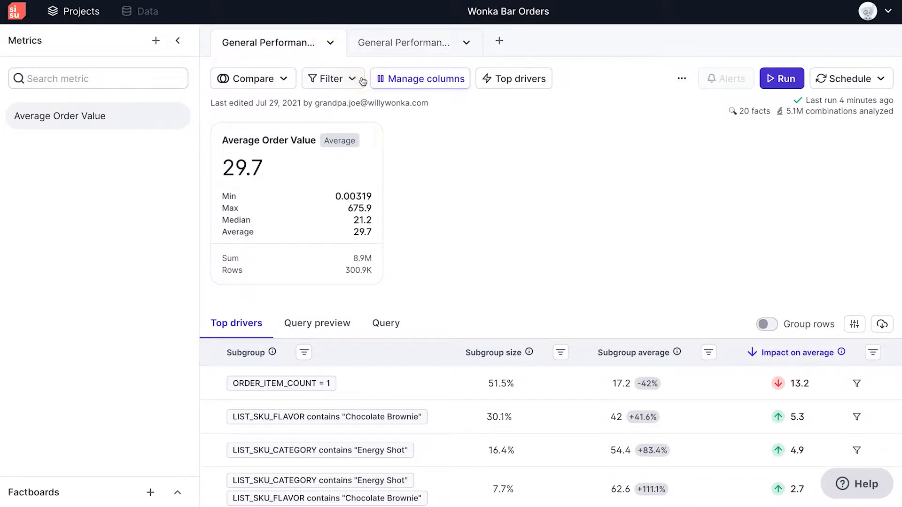
click(602, 44)
click(544, 63)
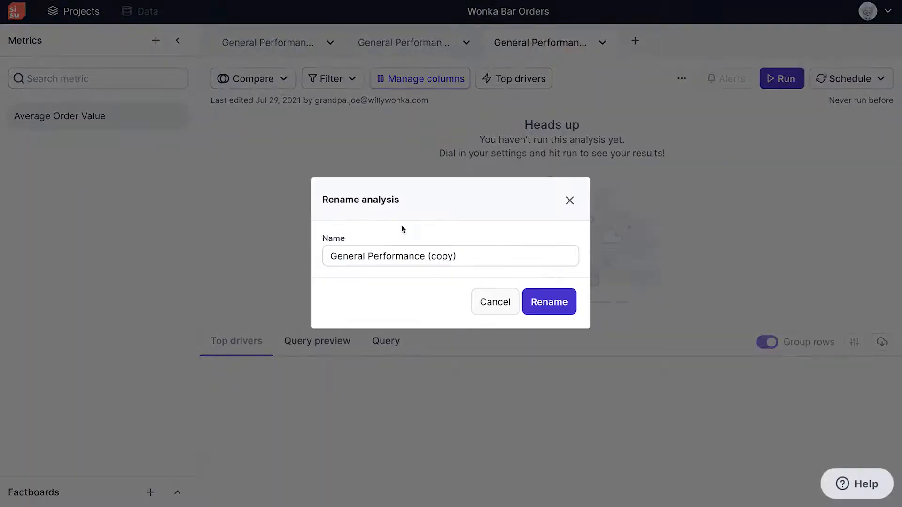
triple_click(381, 256)
text(Time Comparison)
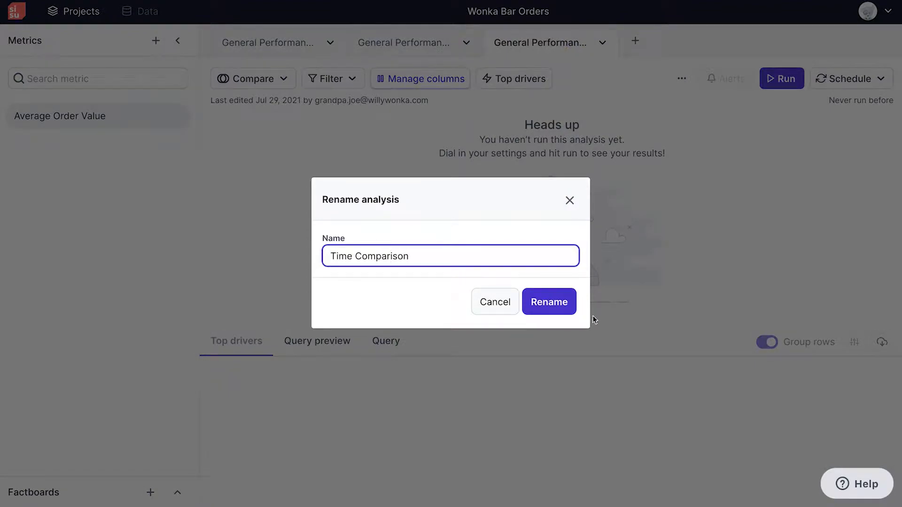
click(549, 302)
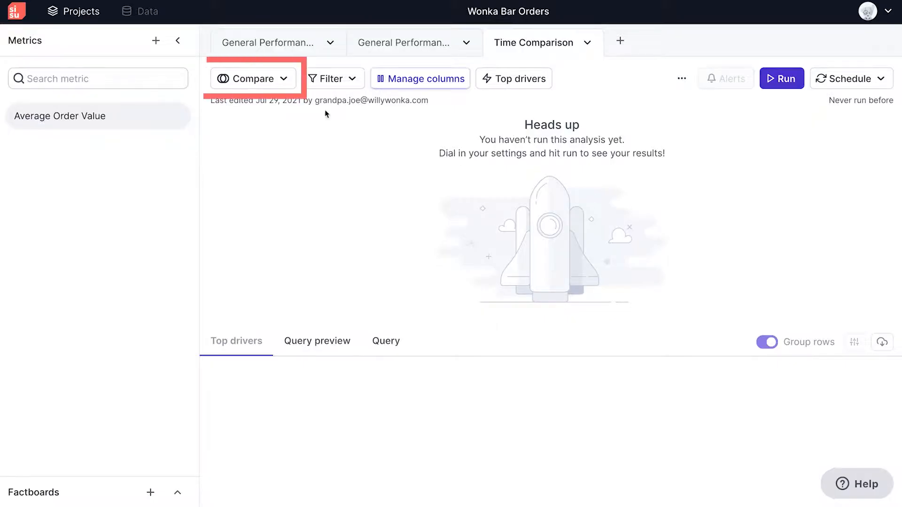
- Compare time periods with the recent period set to the last 14 days and save
click(277, 84)
click(266, 103)
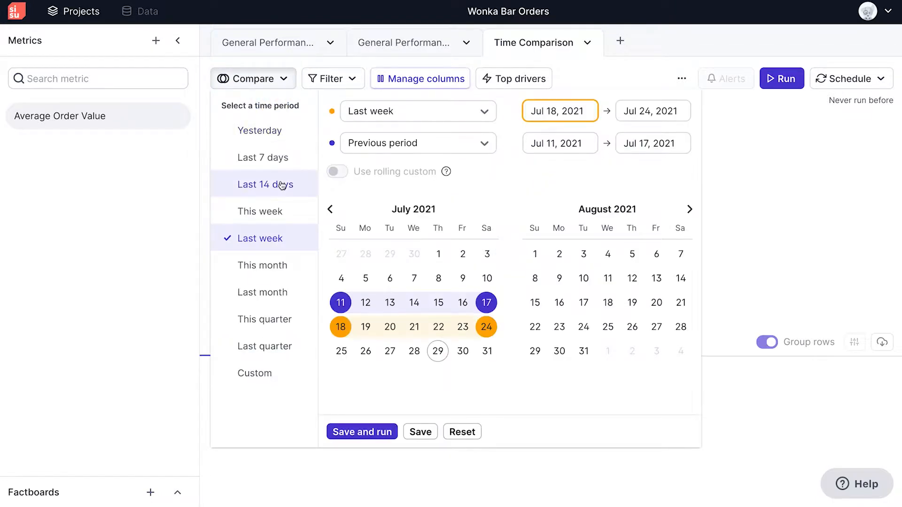
click(283, 185)
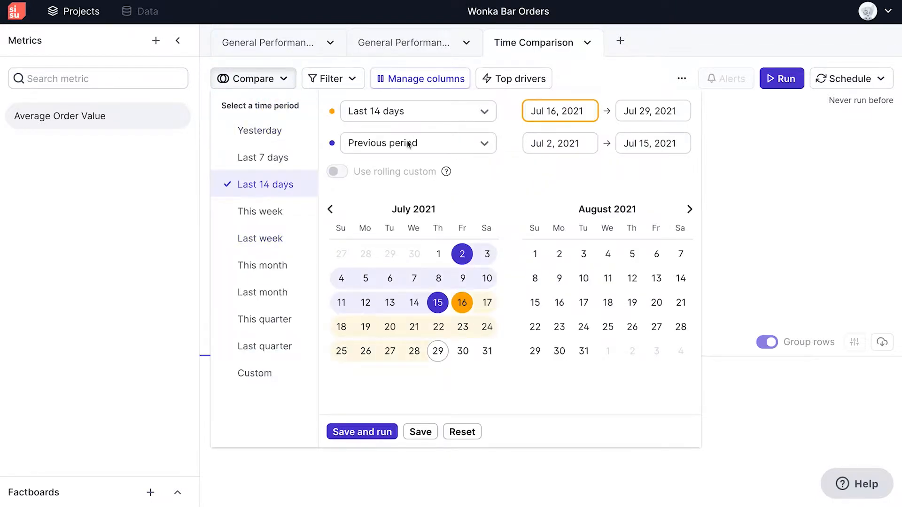
click(420, 432)
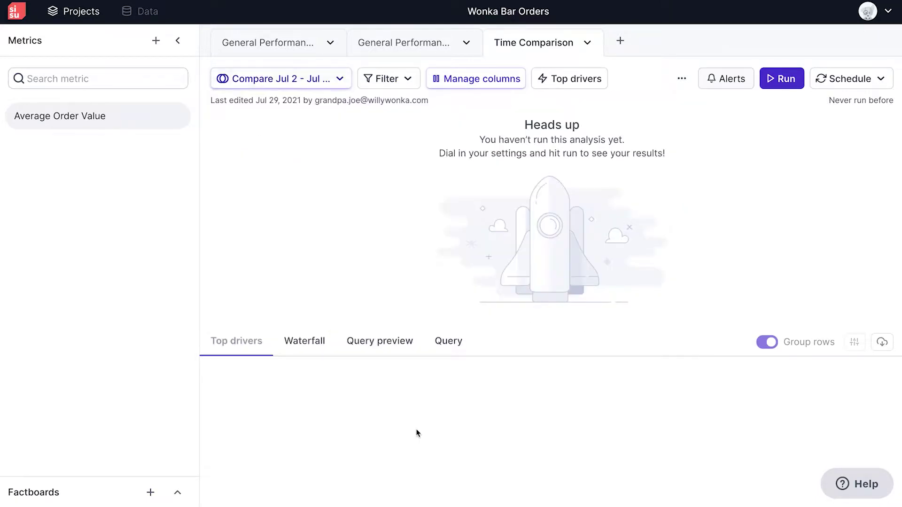
click(466, 79)
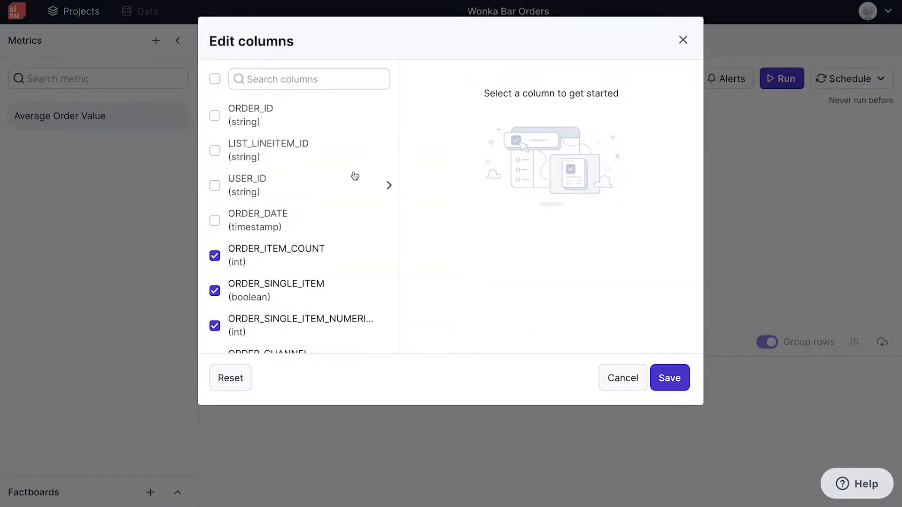
scroll(355, 177, down, 2)
scroll(355, 176, up, 1)
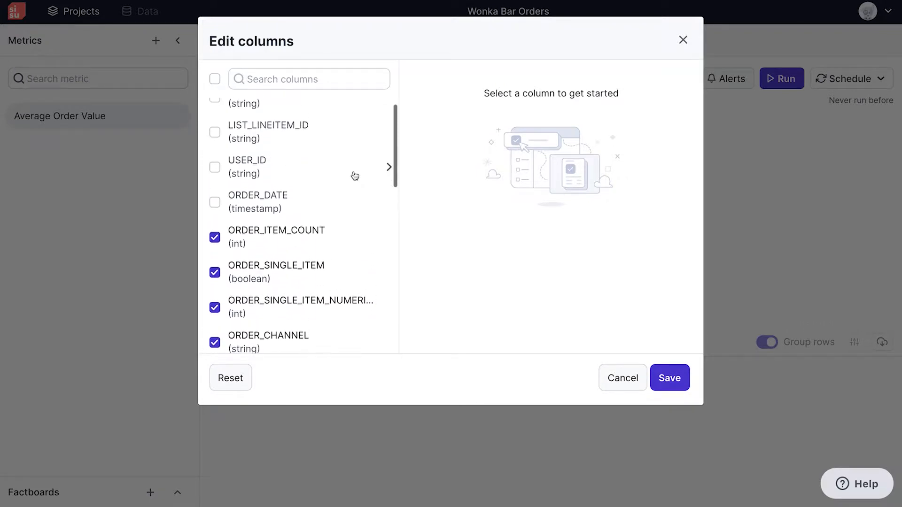
scroll(341, 129, up, 1)
scroll(342, 129, down, 5)
scroll(341, 129, down, 5)
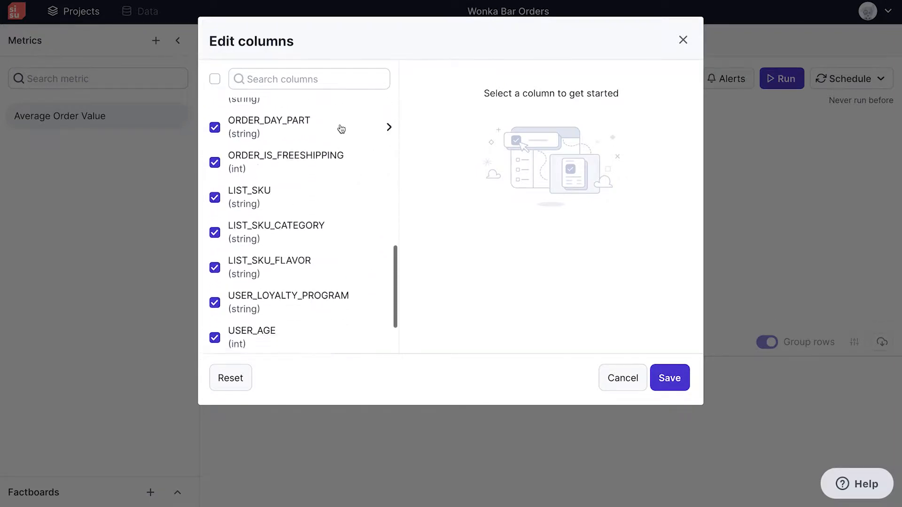
scroll(342, 141, down, 2)
click(346, 174)
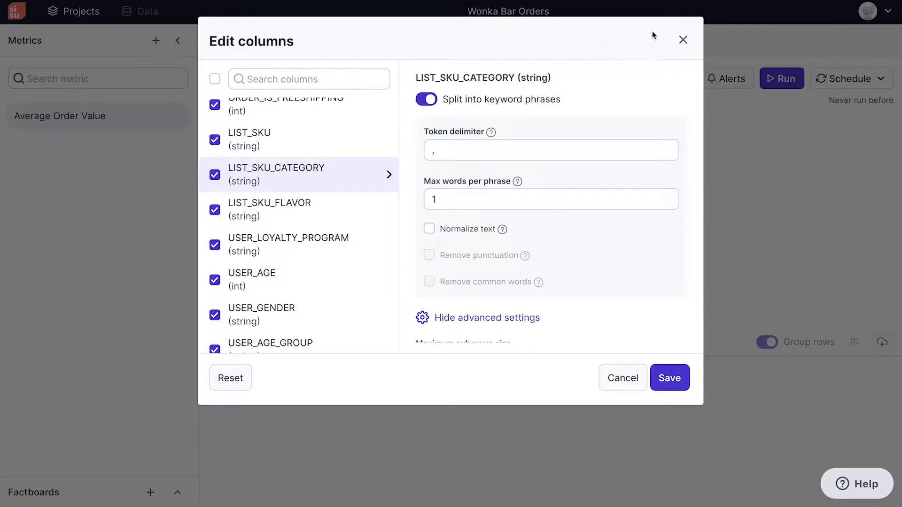
click(683, 41)
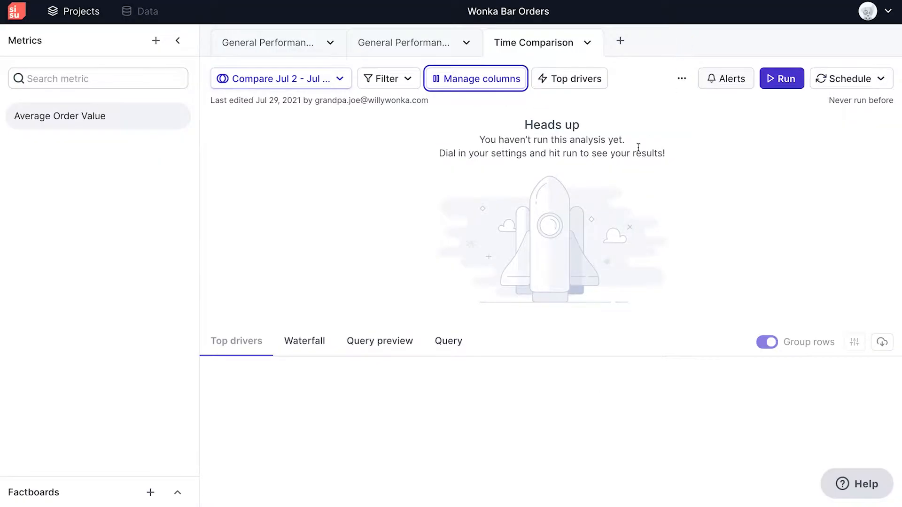
- Run the Time Comparison analysis and list its top drivers ungrouped
click(782, 79)
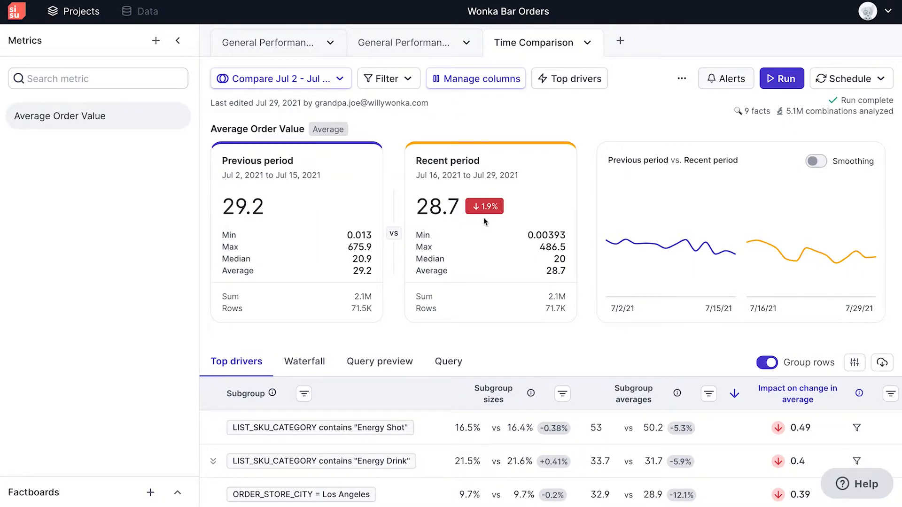
scroll(637, 347, down, 1)
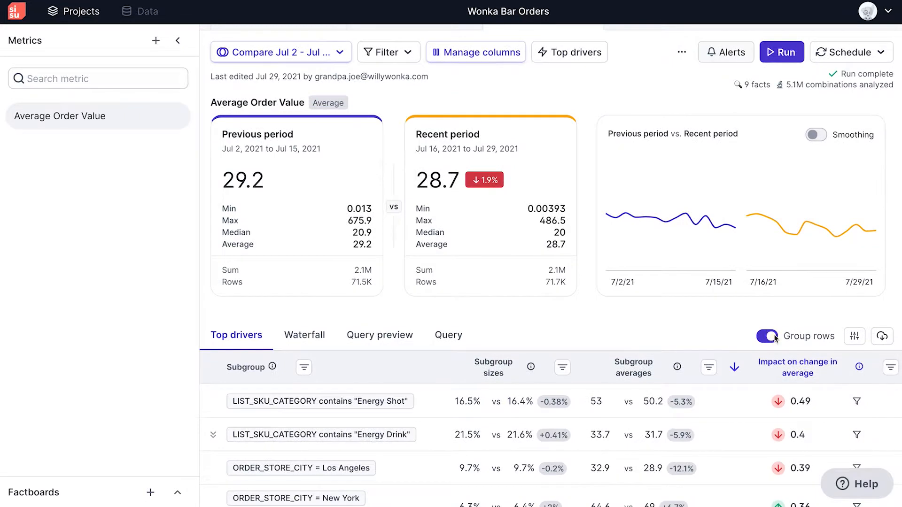
click(767, 337)
scroll(701, 323, down, 2)
scroll(701, 323, down, 1)
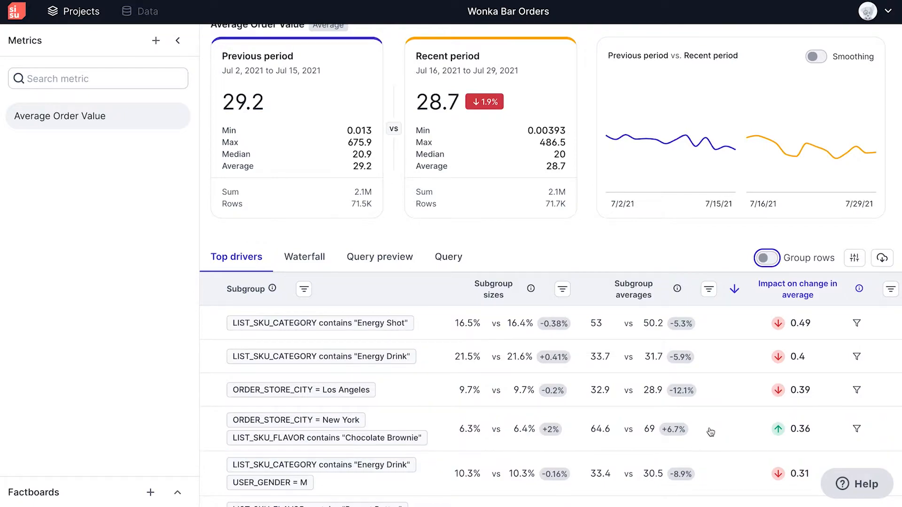
click(706, 429)
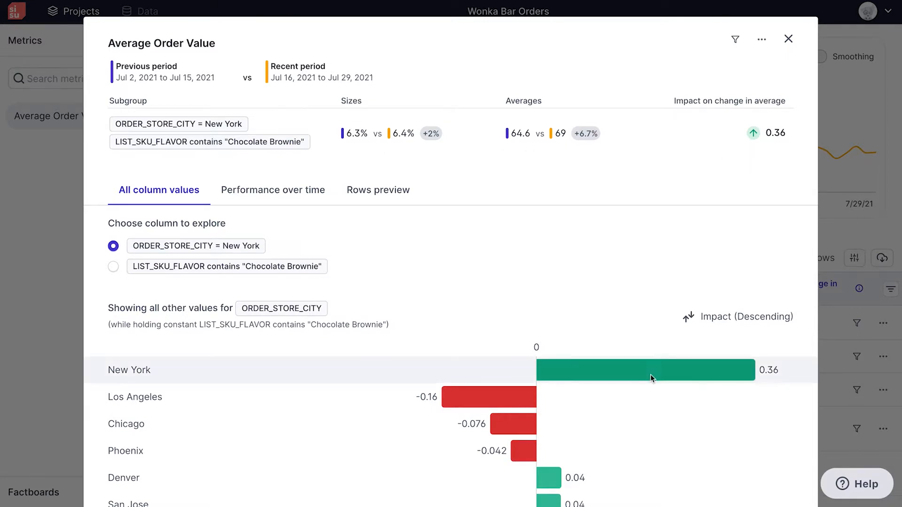
scroll(642, 372, down, 2)
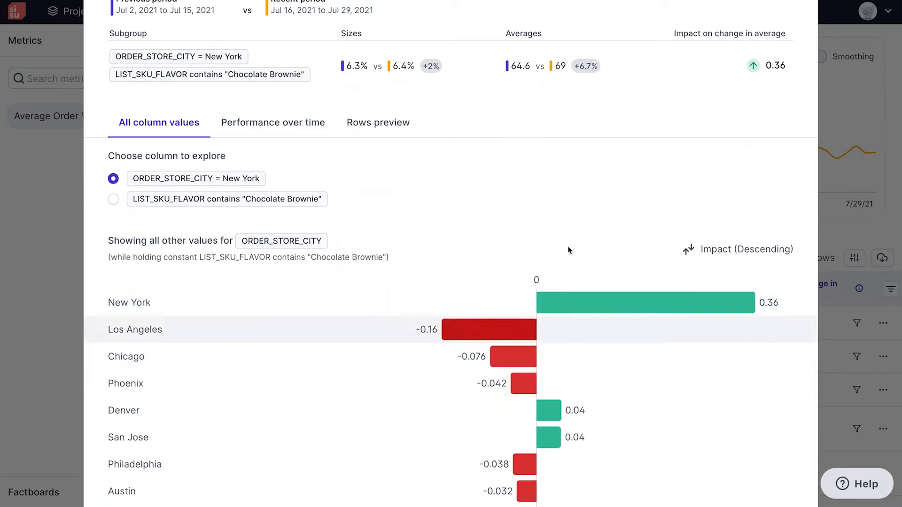
scroll(582, 121, up, 1)
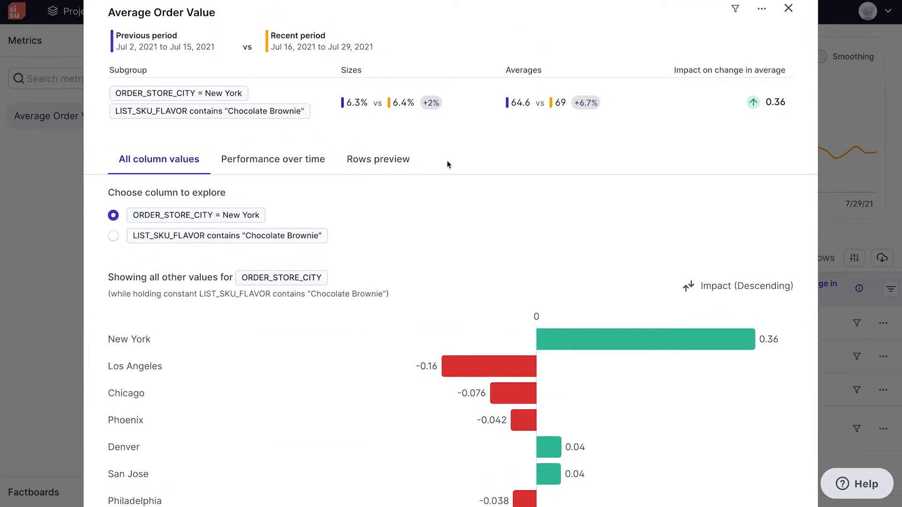
click(273, 159)
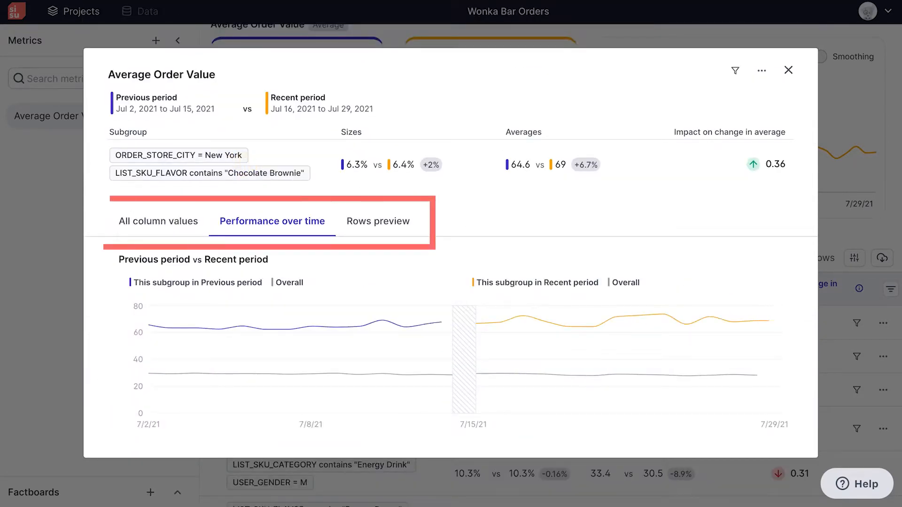
click(378, 221)
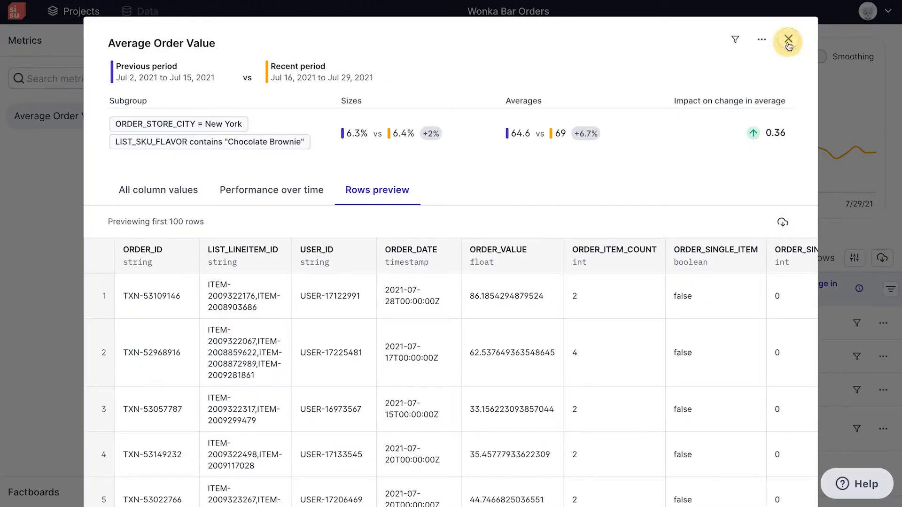
click(789, 39)
scroll(667, 224, down, 3)
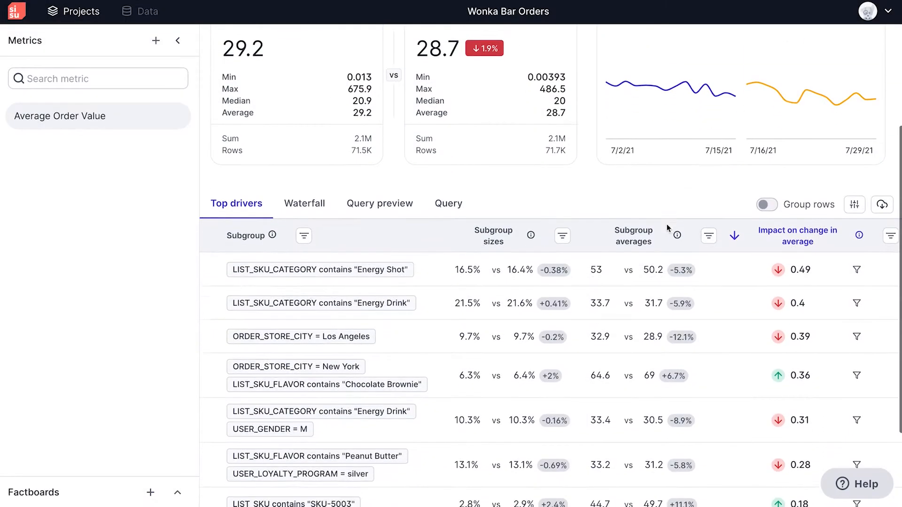
- Show the waterfall of subgroup impacts on Average Order Value
click(295, 176)
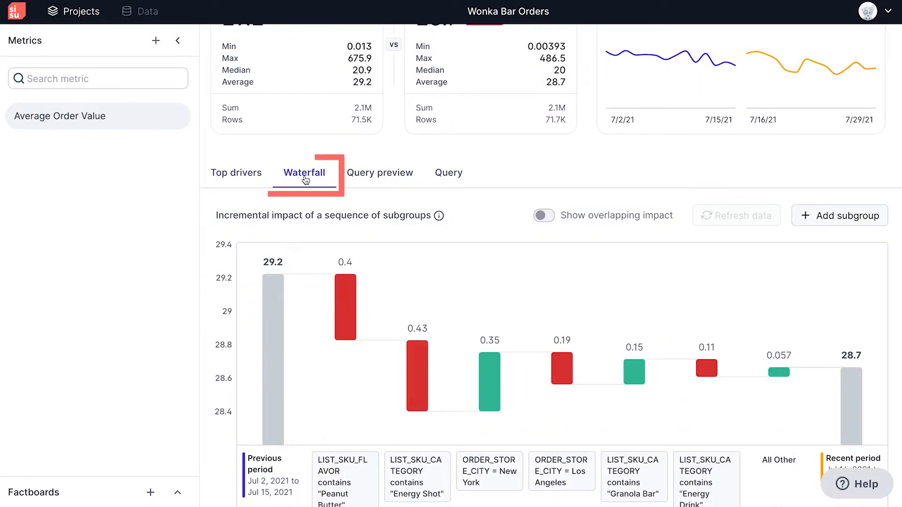
scroll(513, 168, down, 1)
scroll(514, 152, down, 2)
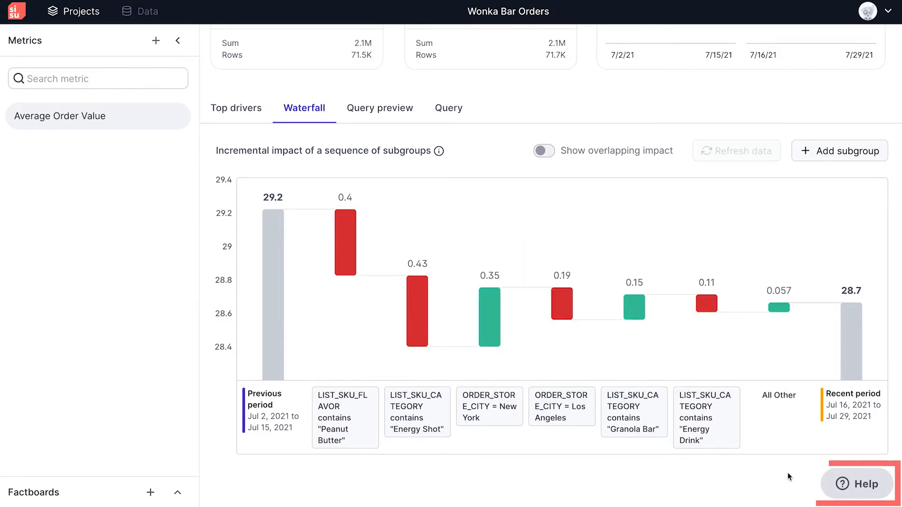
- Bring up the Help panel with its suggested articles
click(855, 483)
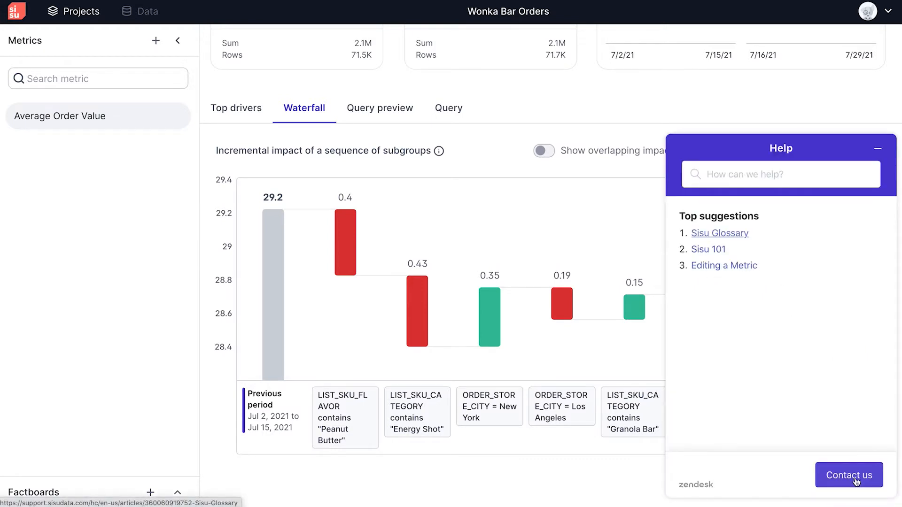